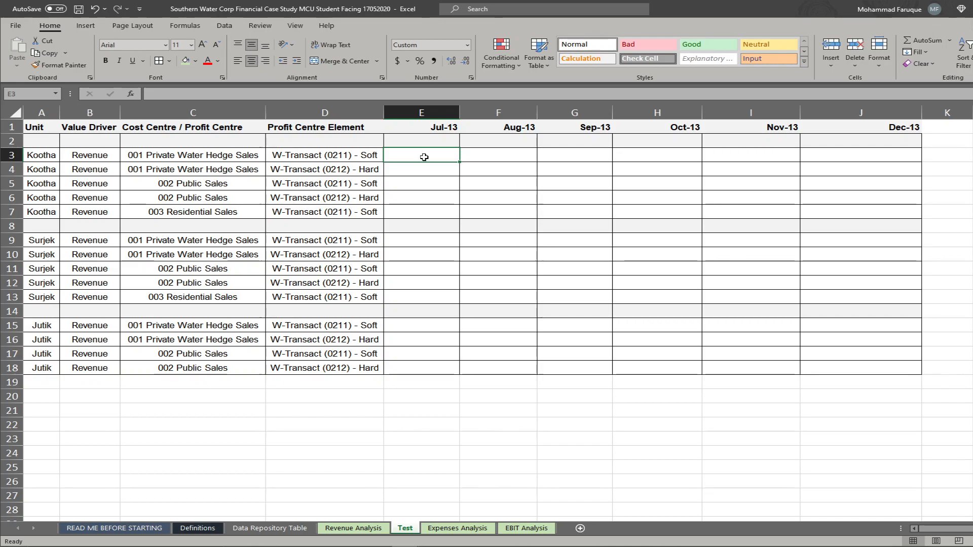
Step: Enter a VLOOKUP in E3 that looks up D3 in columns H:J of Data Repository Table, returning column 3 with exact match
text(=VLOOKUP()
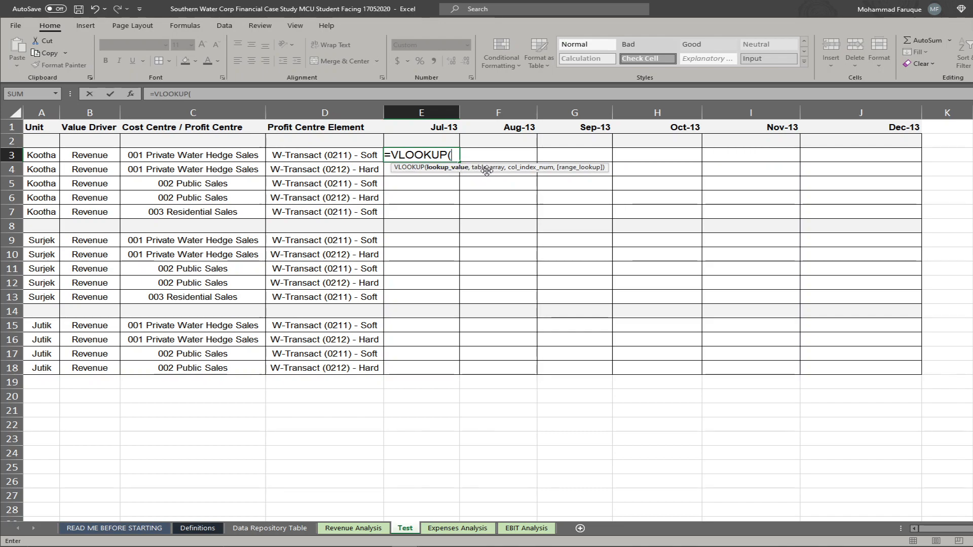
click(353, 156)
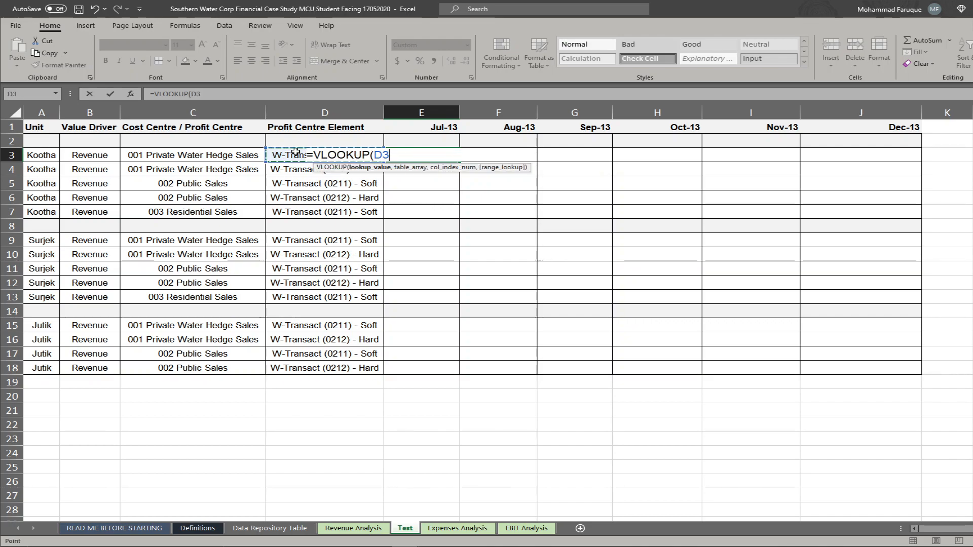
text(,'Data Repository Table'!)
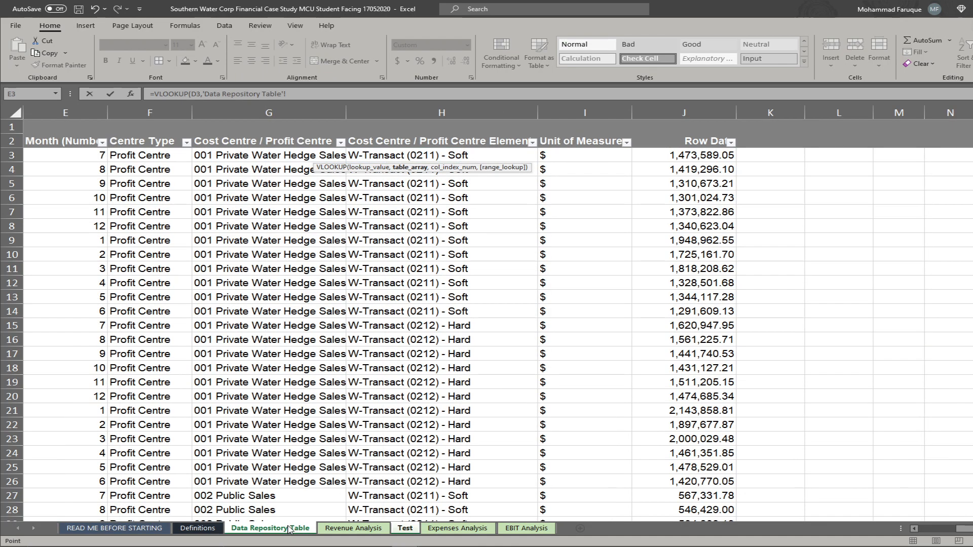
click(285, 529)
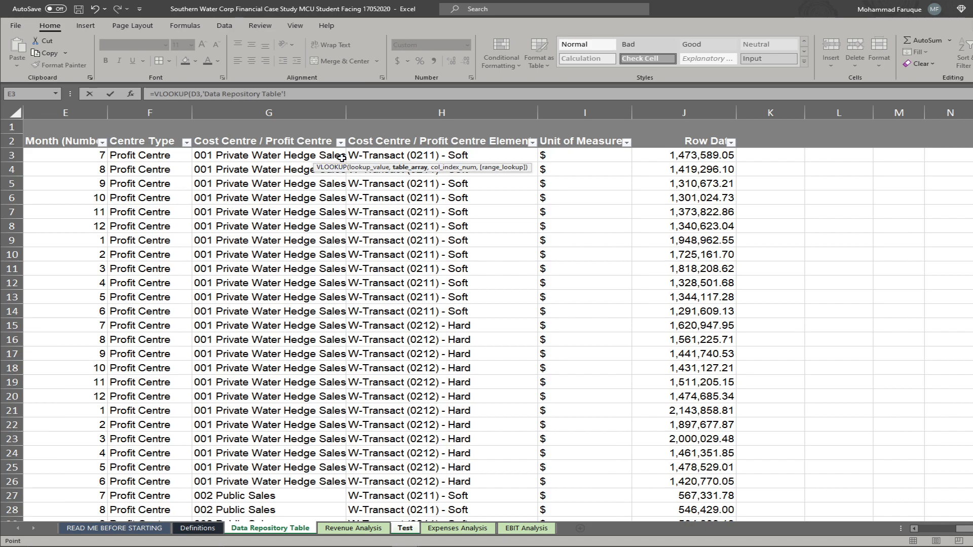
click(426, 114)
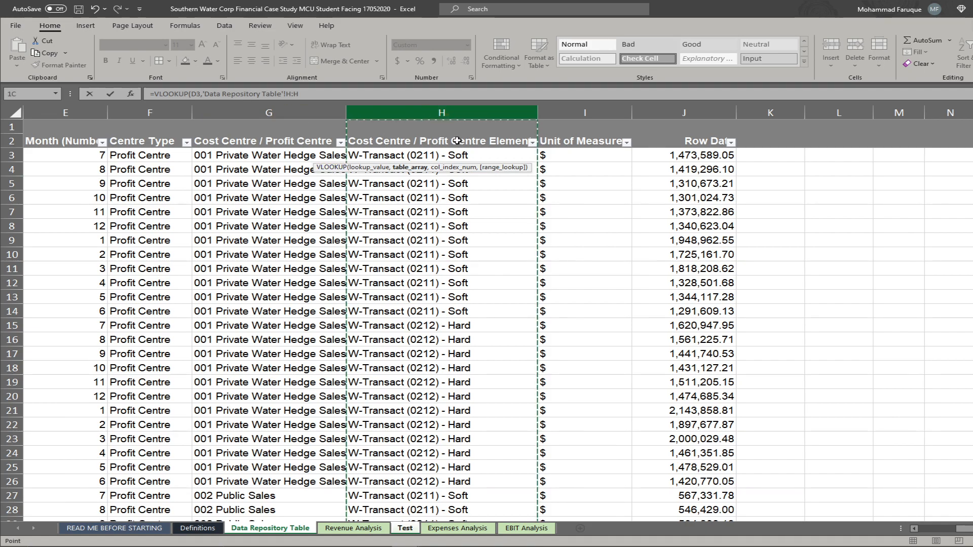
drag(469, 116, 687, 241)
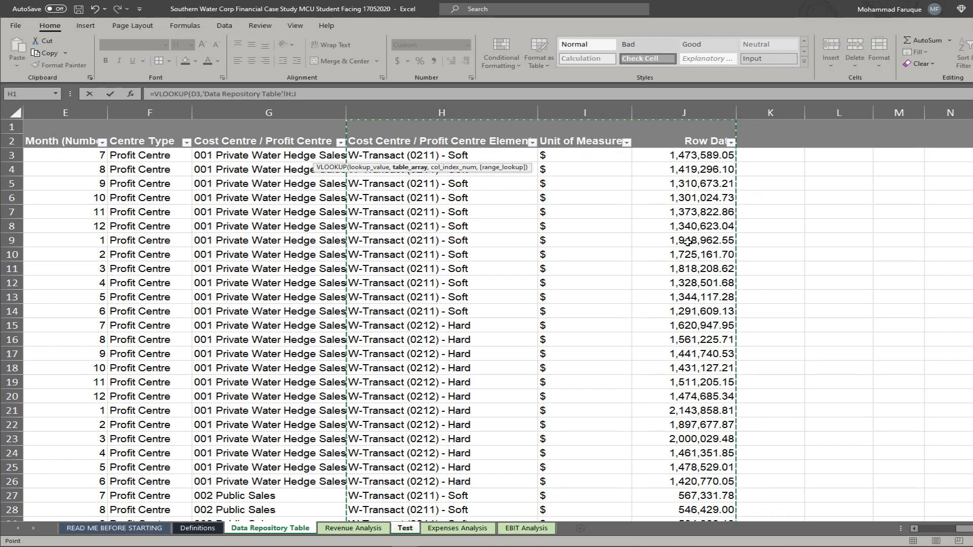
text(,)
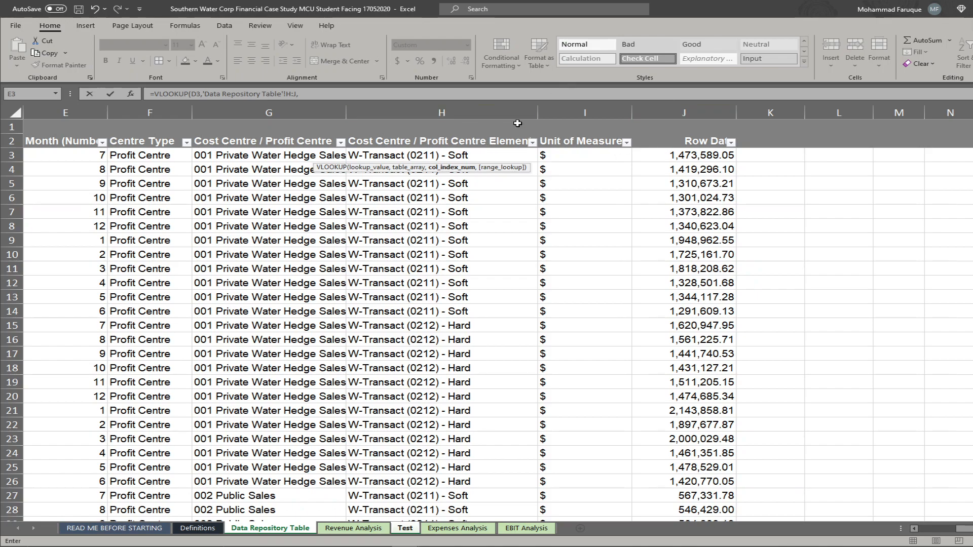
click(319, 93)
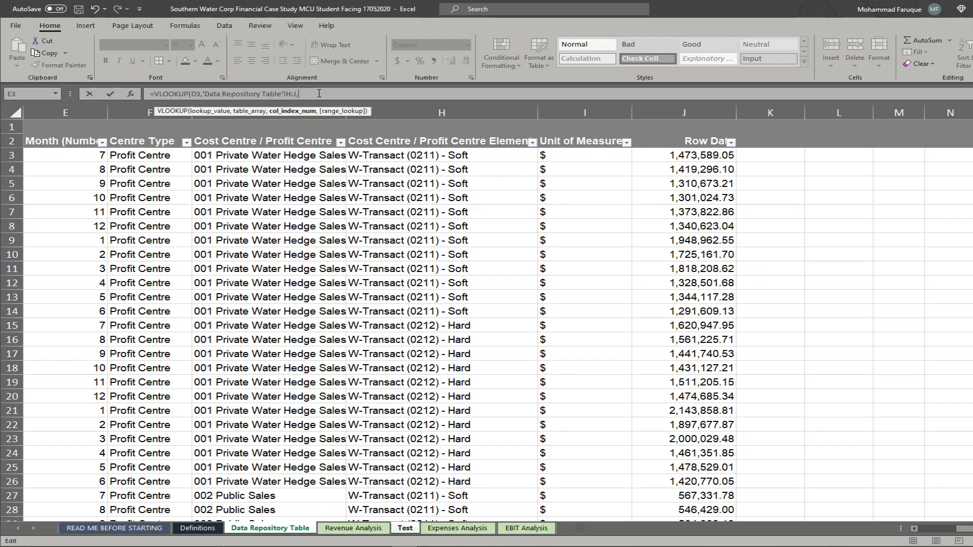
text(,)
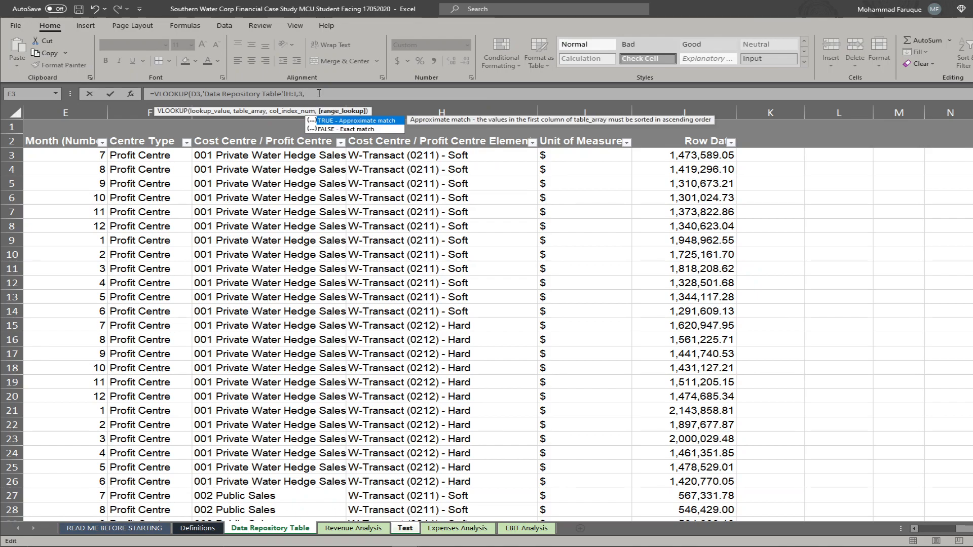
key(Down)
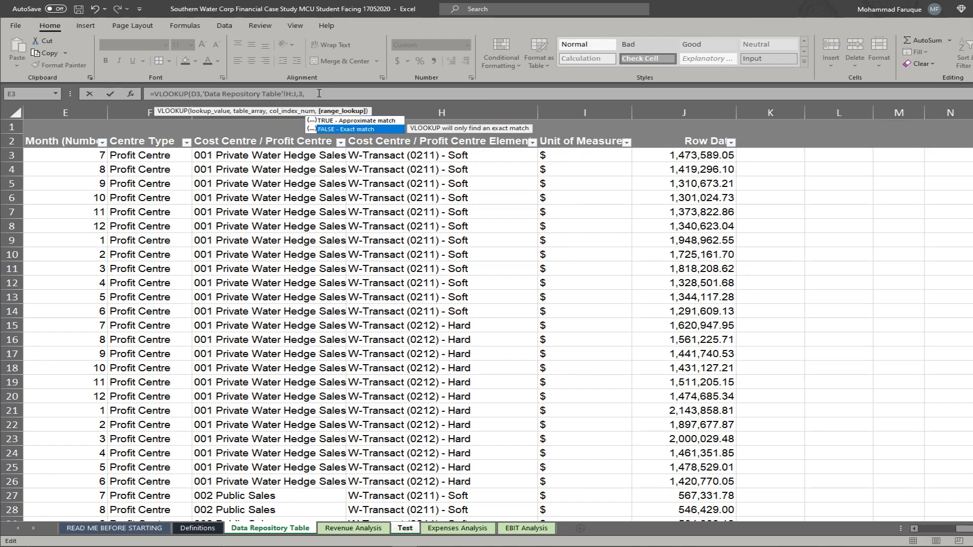
key(Tab)
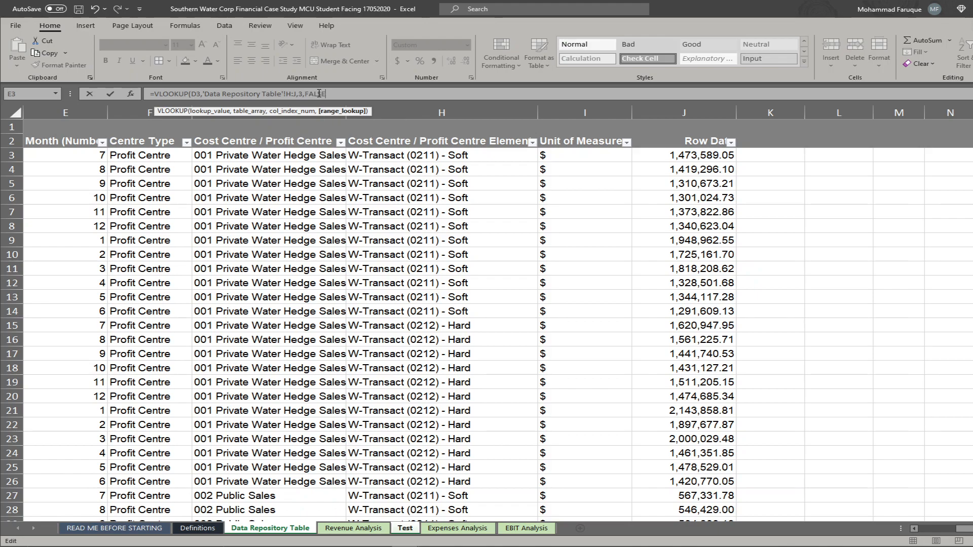
text())
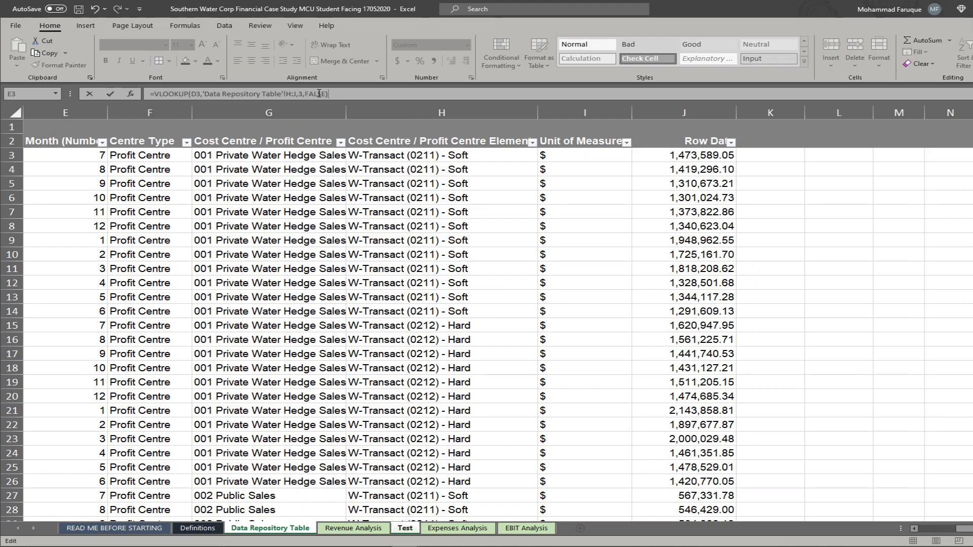
key(Return)
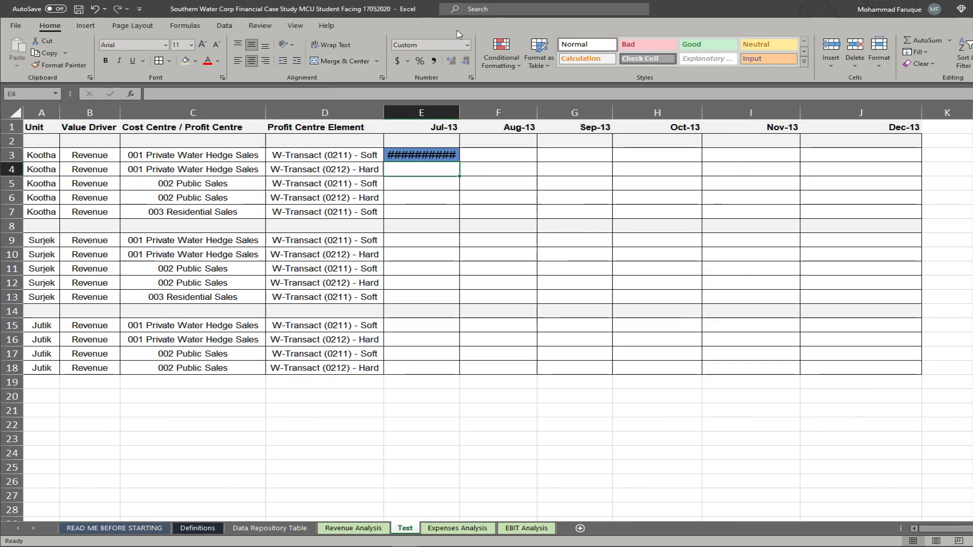
Step: Autofit the width of the Jul-13 column to its contents
double_click(459, 112)
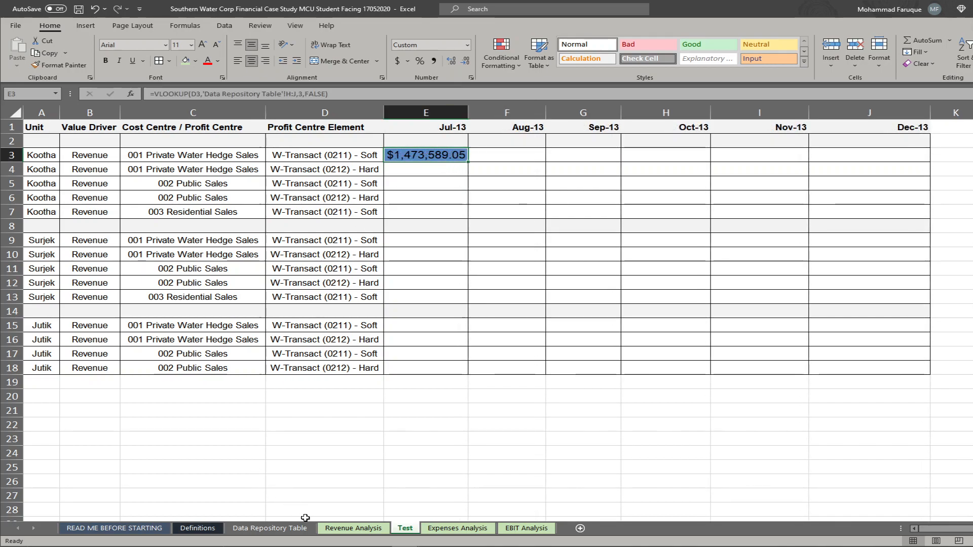
Step: Review the lookup criteria: the unit, cost centre and profit centre element in row 3, and the month headers E1:J1
click(44, 156)
click(175, 157)
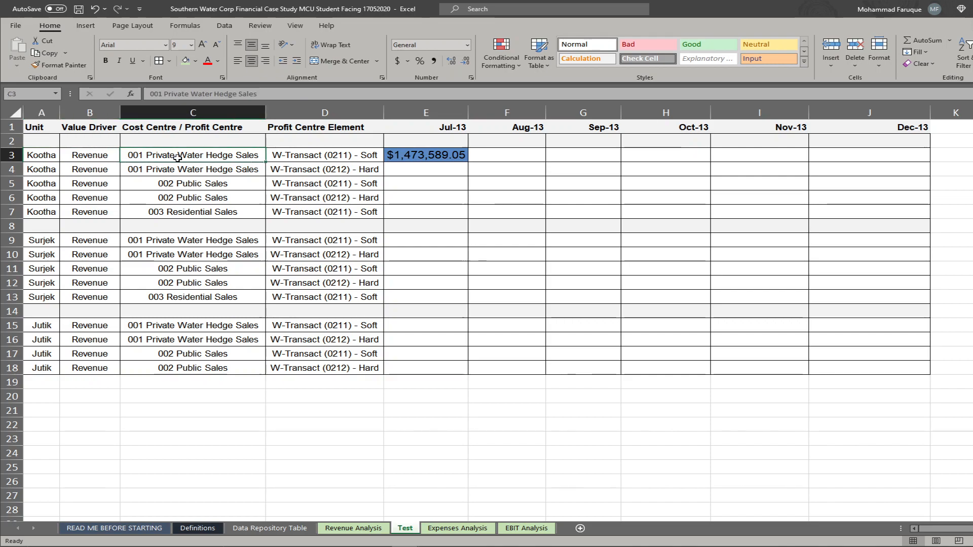
click(327, 155)
drag(467, 127, 899, 129)
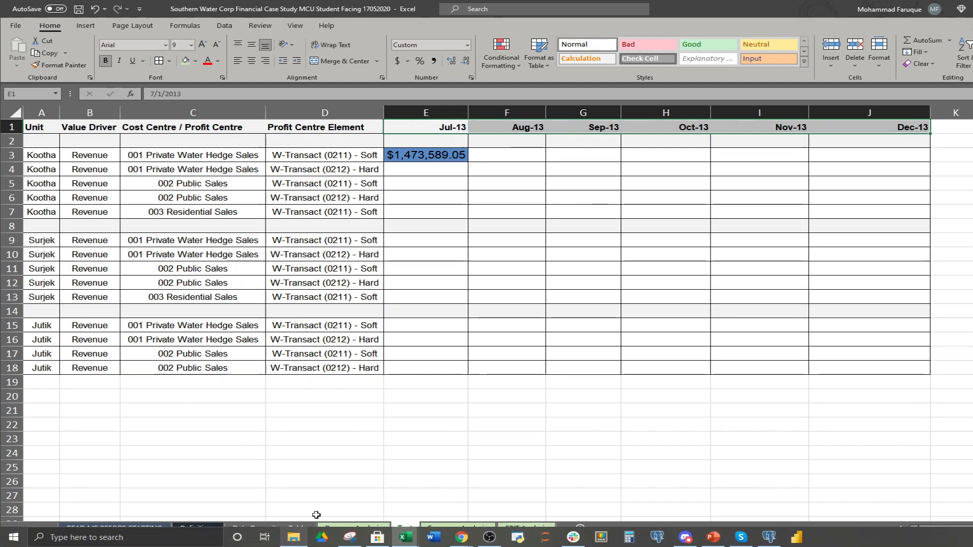
Step: Fill cell H3 on the Data Repository Table sheet with light green
click(290, 529)
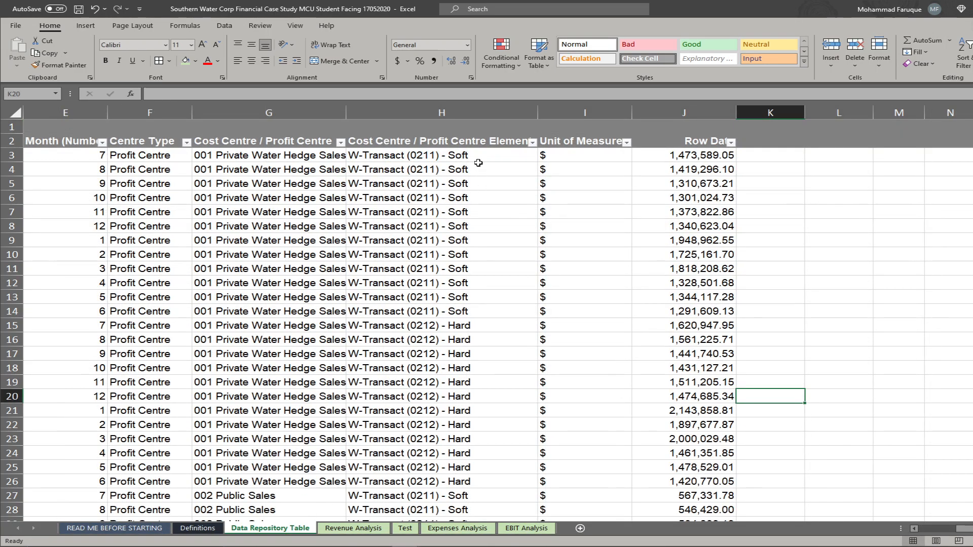
click(476, 155)
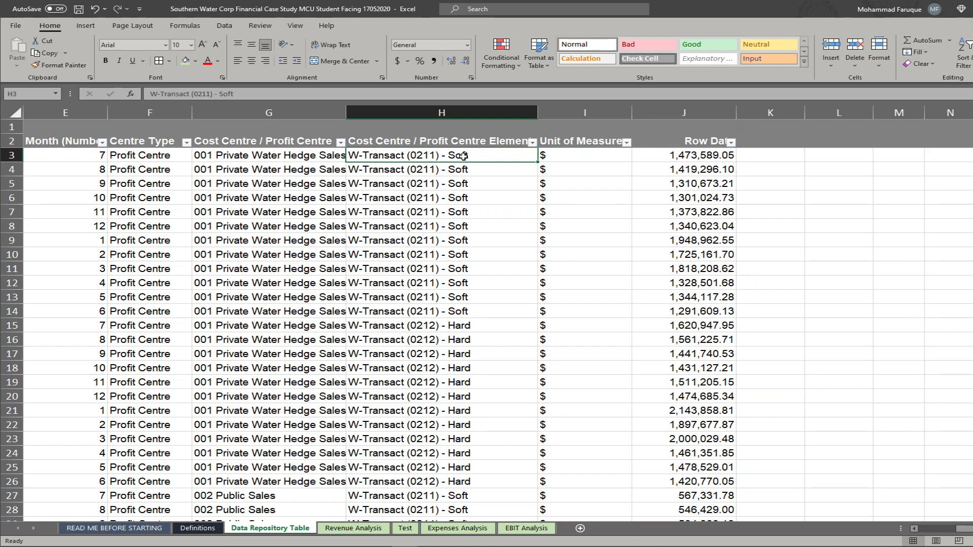
click(187, 64)
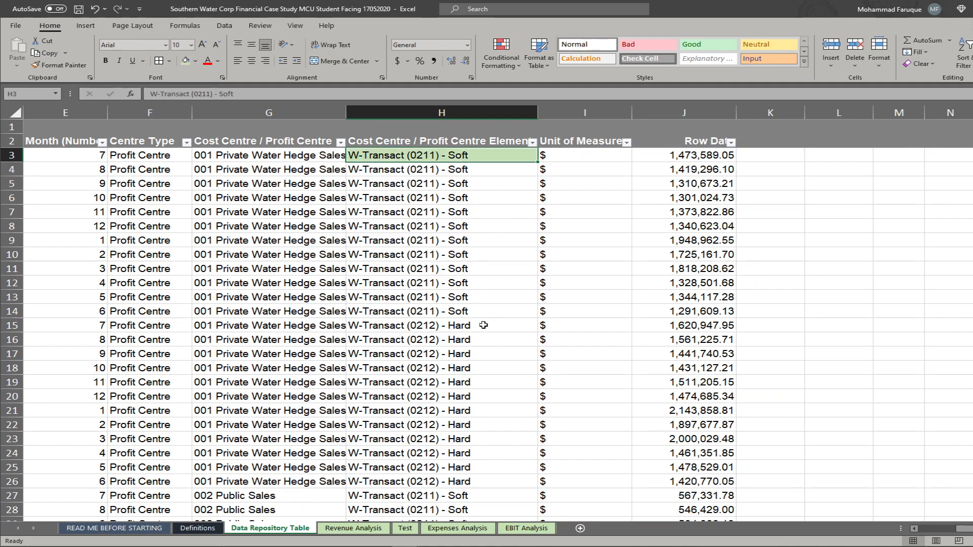
Step: Examine the repeated W-Transact (0211) - Soft entries further down the Data Repository Table, selecting H51:H57 and H58:H63
click(461, 240)
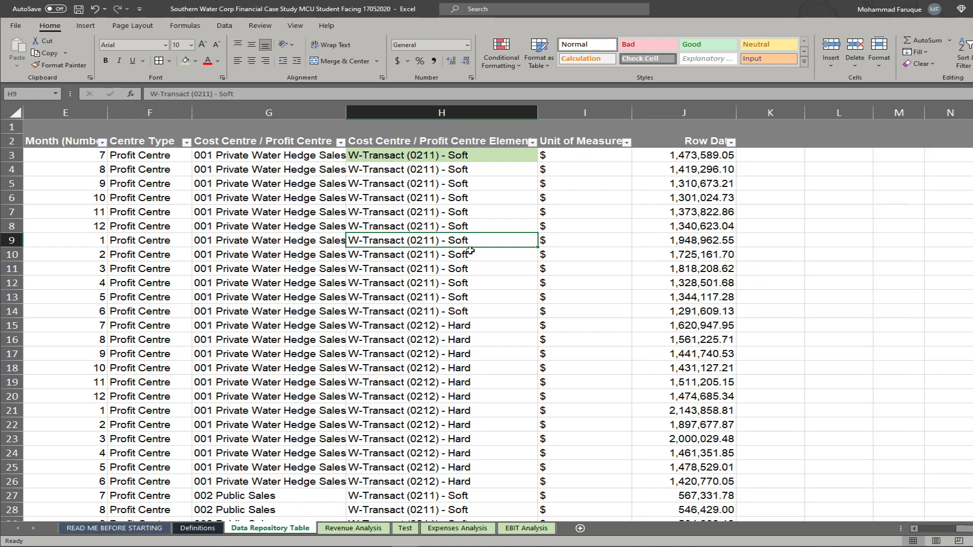
scroll(468, 345, down, 6)
scroll(467, 346, down, 5)
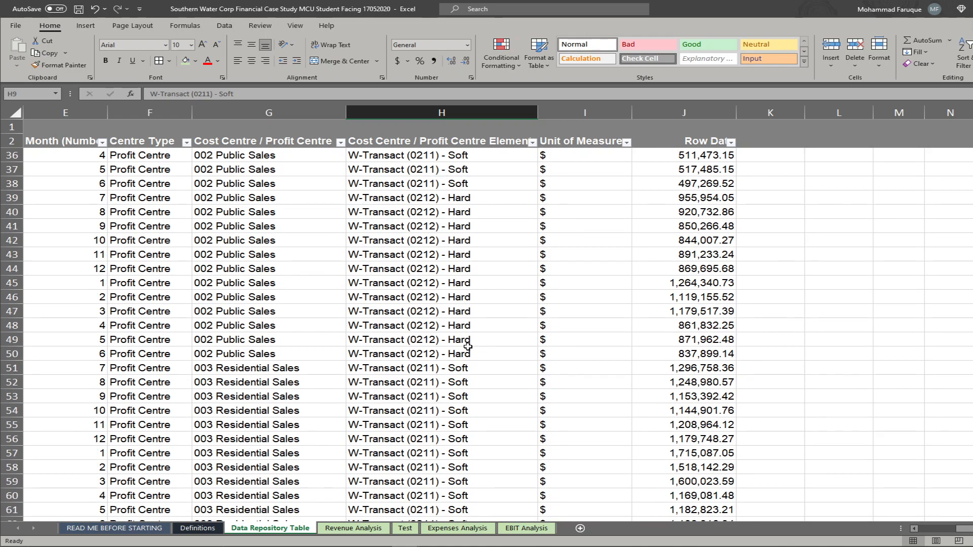
drag(451, 369, 463, 458)
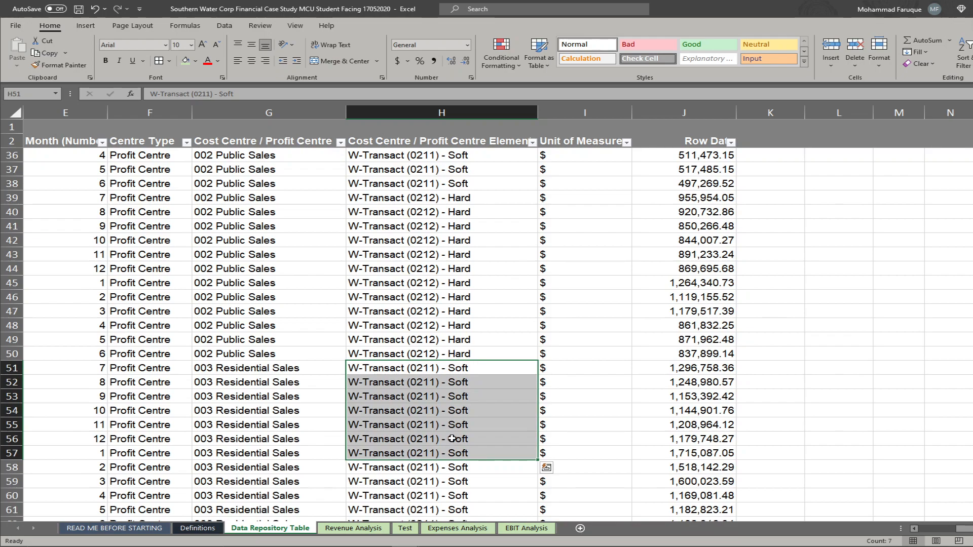
scroll(452, 429, down, 4)
drag(452, 298, 464, 363)
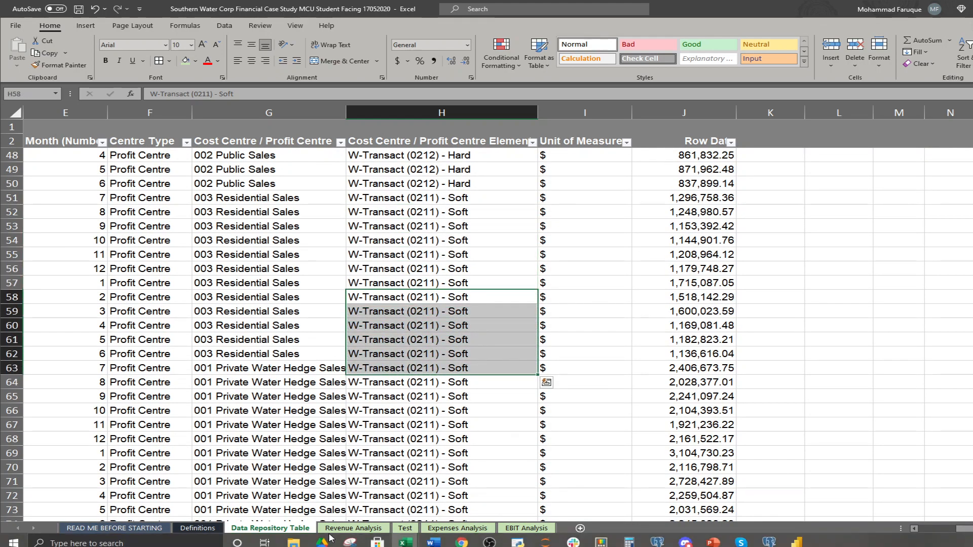
Step: On the Test sheet, overwrite E3 with the start of a MATCH formula using A3&C3&D3&E1 as the lookup value
click(401, 529)
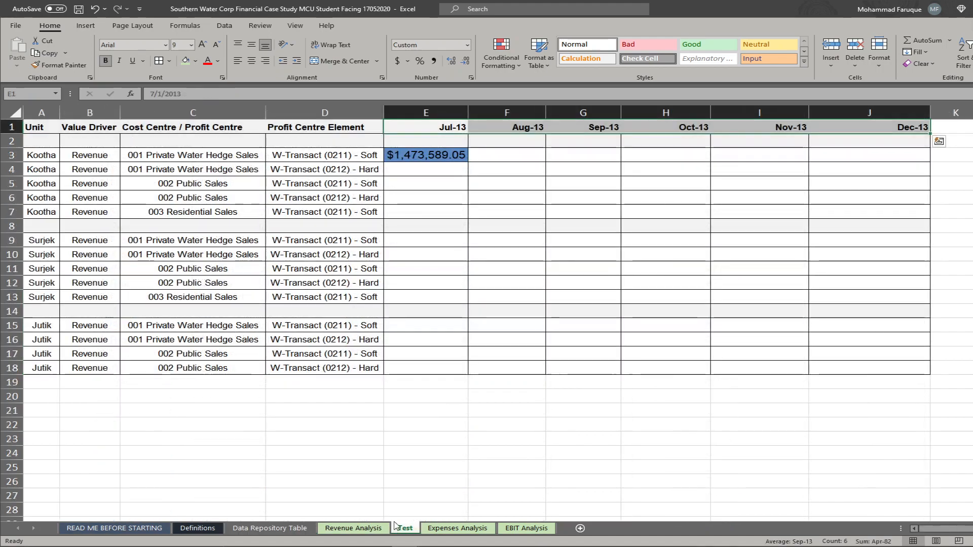
click(416, 155)
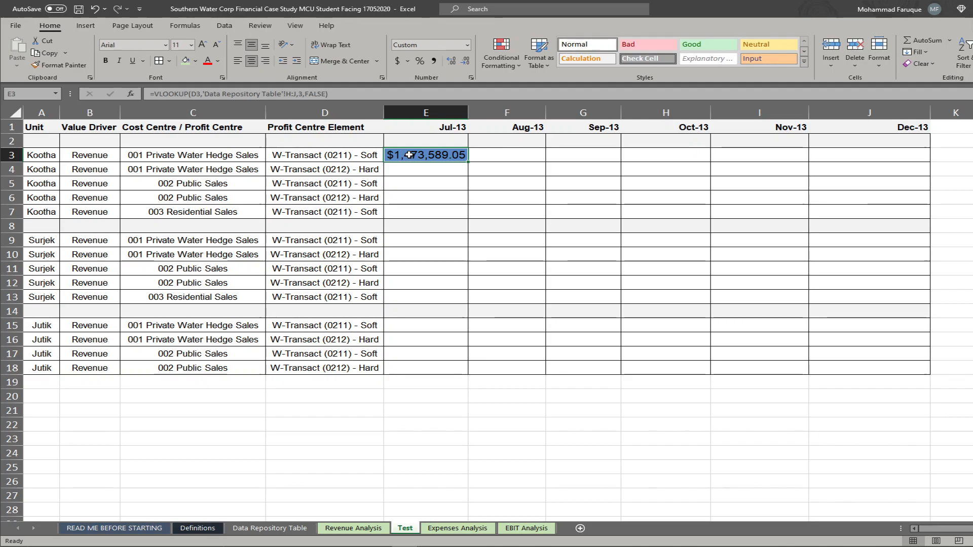
text(=)
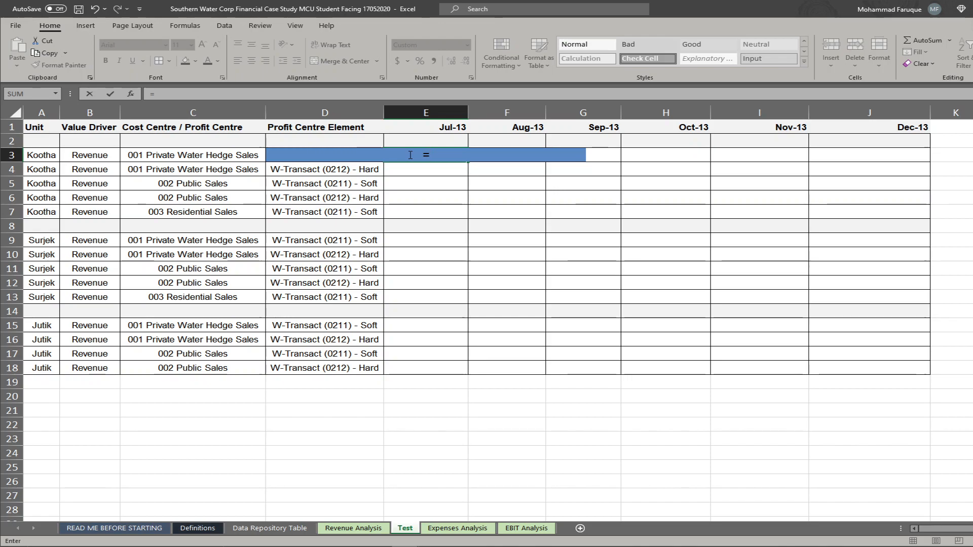
text(MATCH()
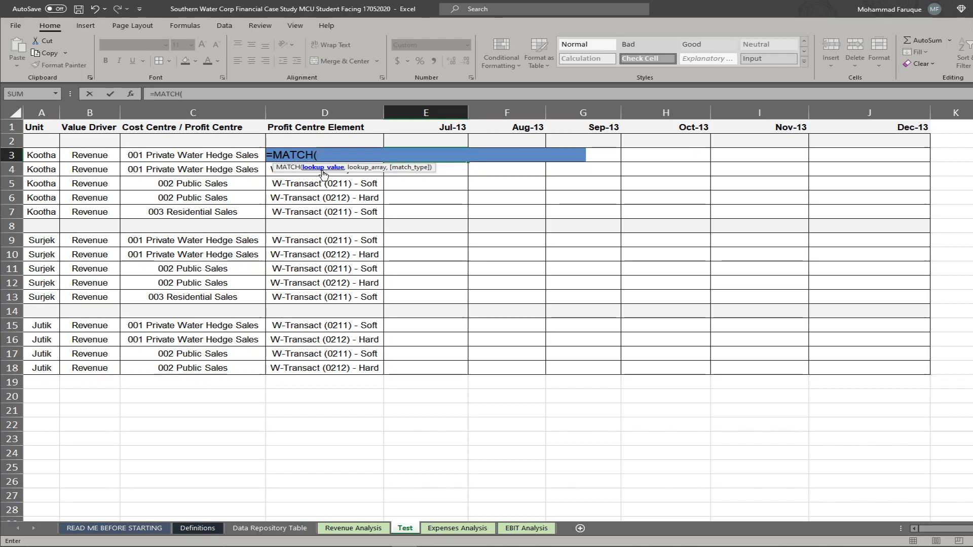
click(43, 156)
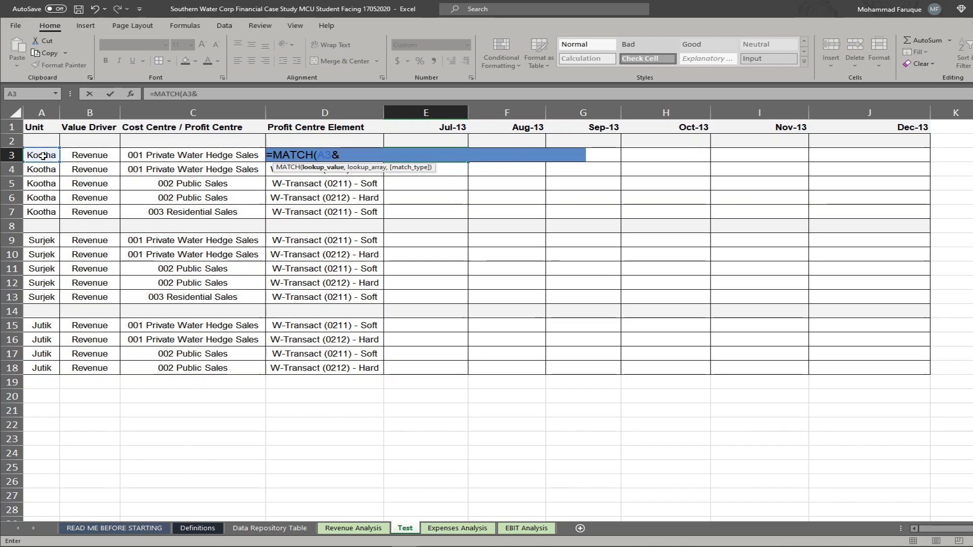
text(&)
click(214, 155)
text(&)
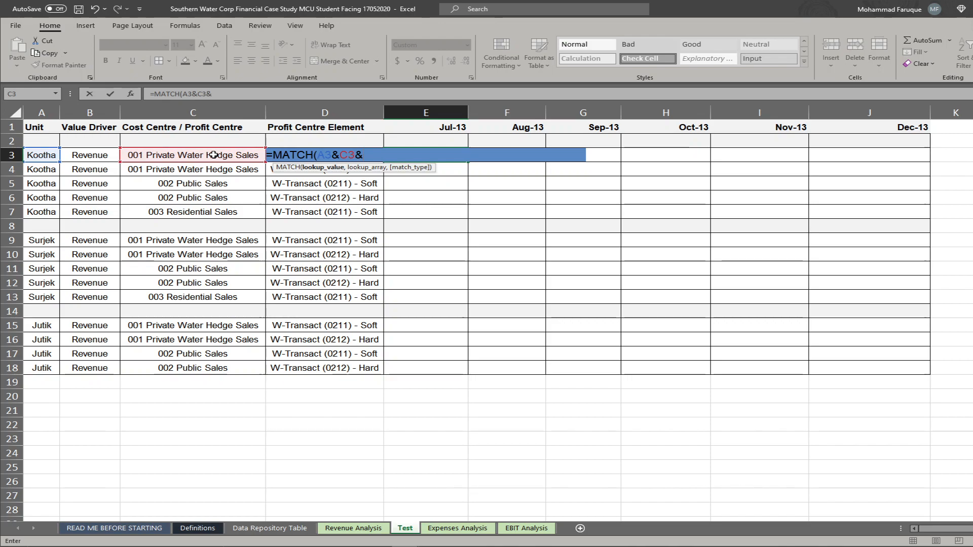
key(Left)
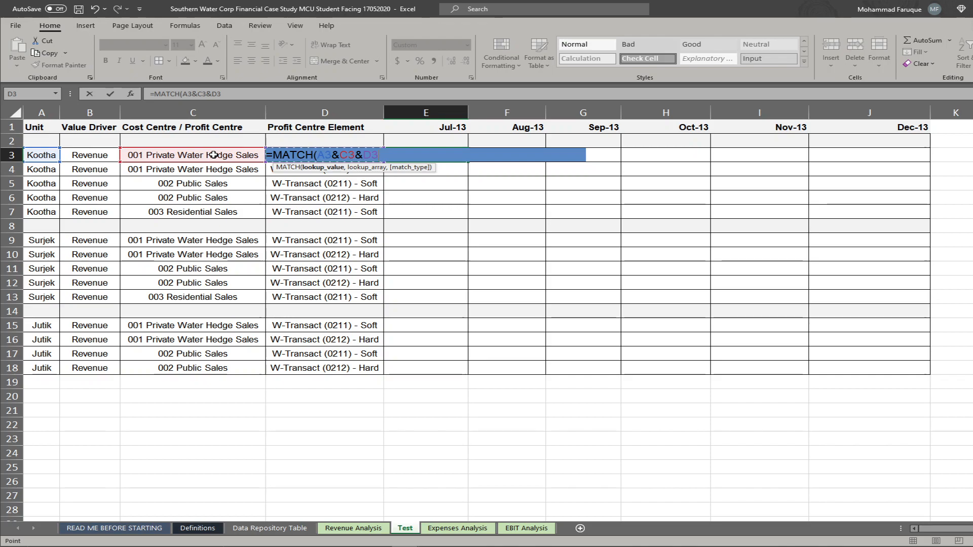
text(&)
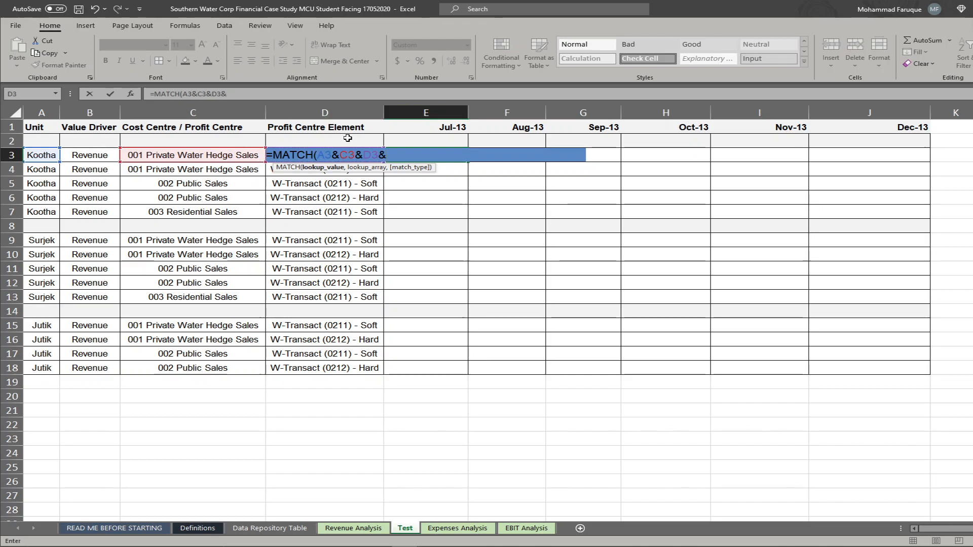
click(443, 126)
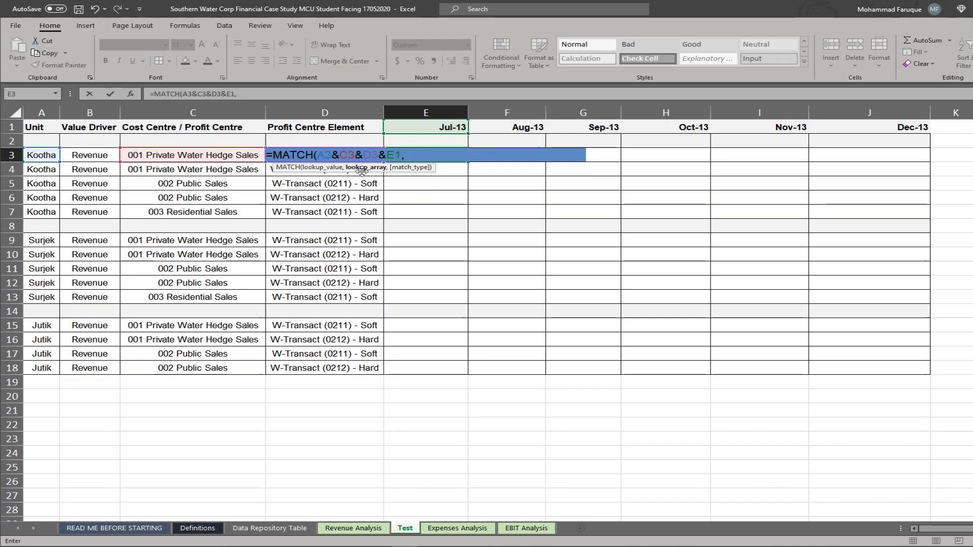
Step: Remove the MATCH function name, opening bracket and trailing comma from the E3 formula, leaving =A3&C3&D3&E1
drag(317, 155, 275, 155)
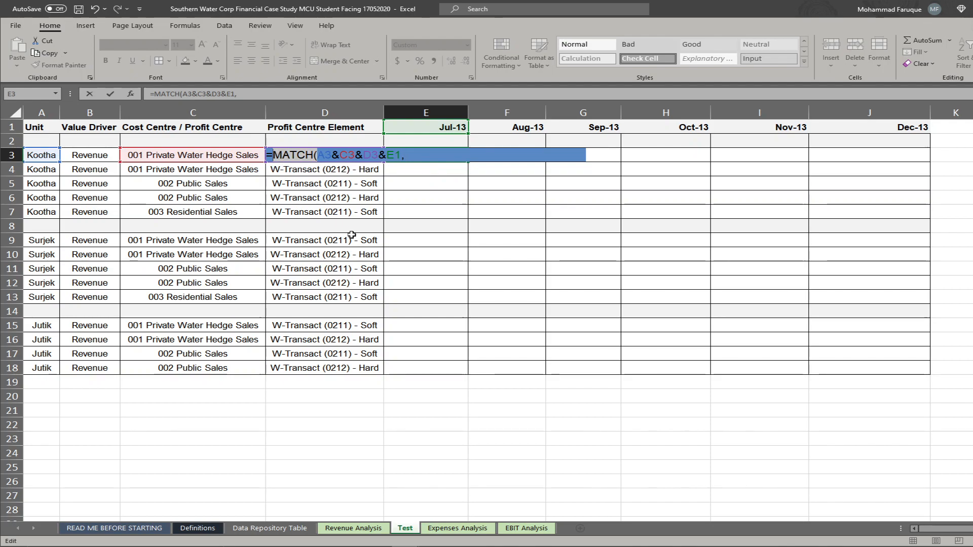
key(BackSpace)
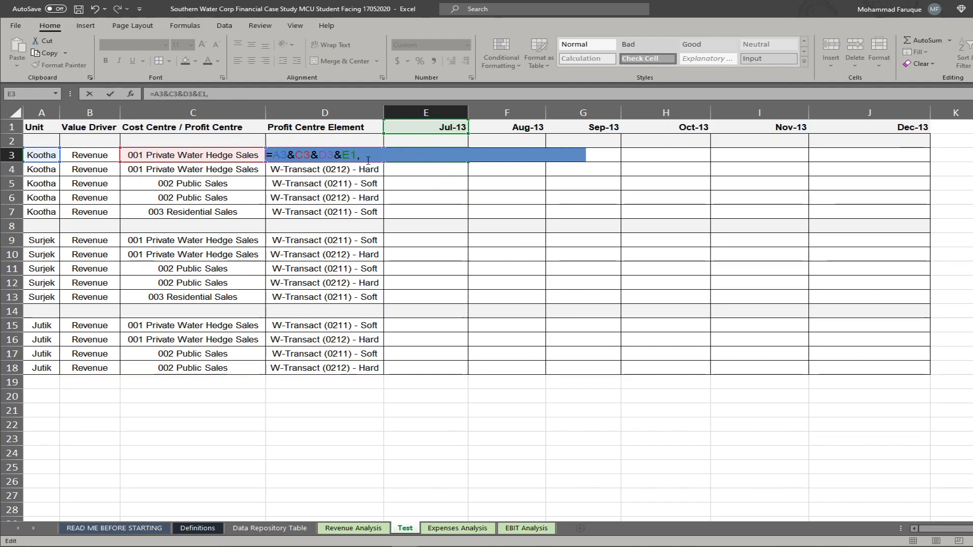
key(BackSpace)
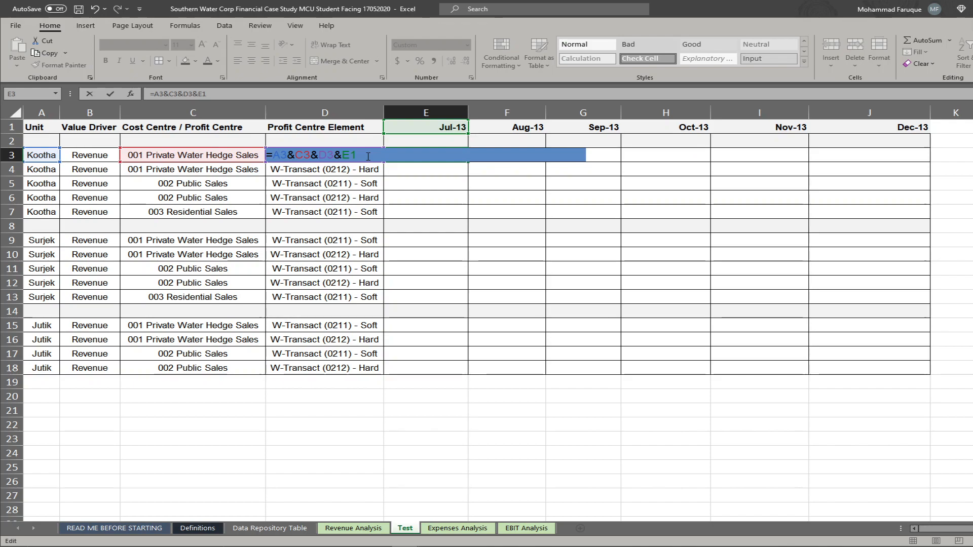
Step: Commit the =A3&C3&D3&E1 formula in E3 and autofit column E to its contents
key(ctrl+Return)
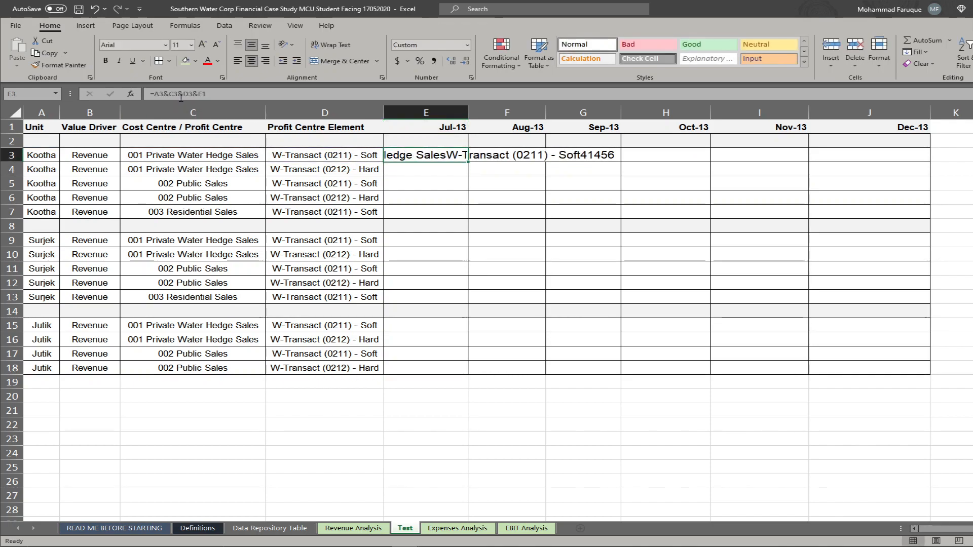
double_click(468, 112)
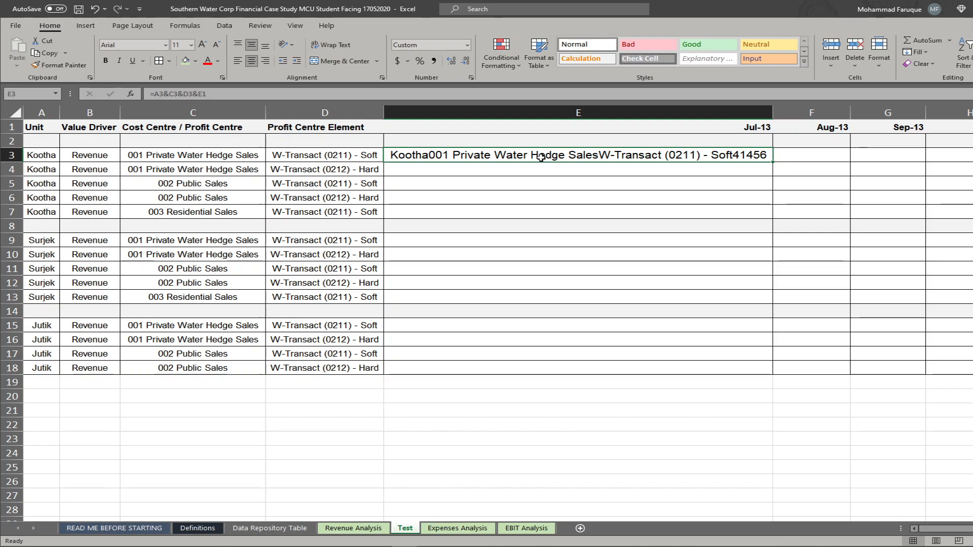
Step: Wrap the E3 formula in MATCH, keeping A3&C3&D3&E1 as the lookup value and continuing to the lookup array argument
click(152, 94)
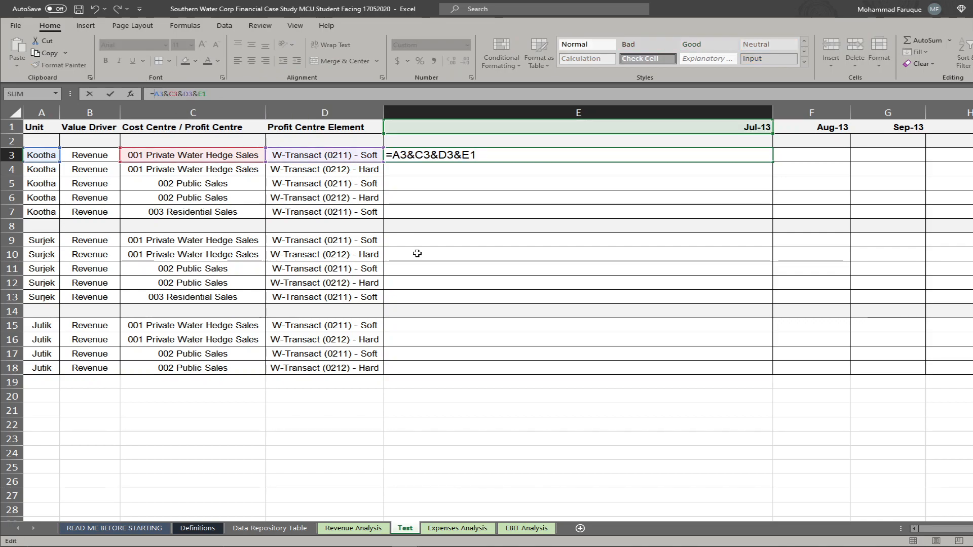
text(ma)
key(Tab)
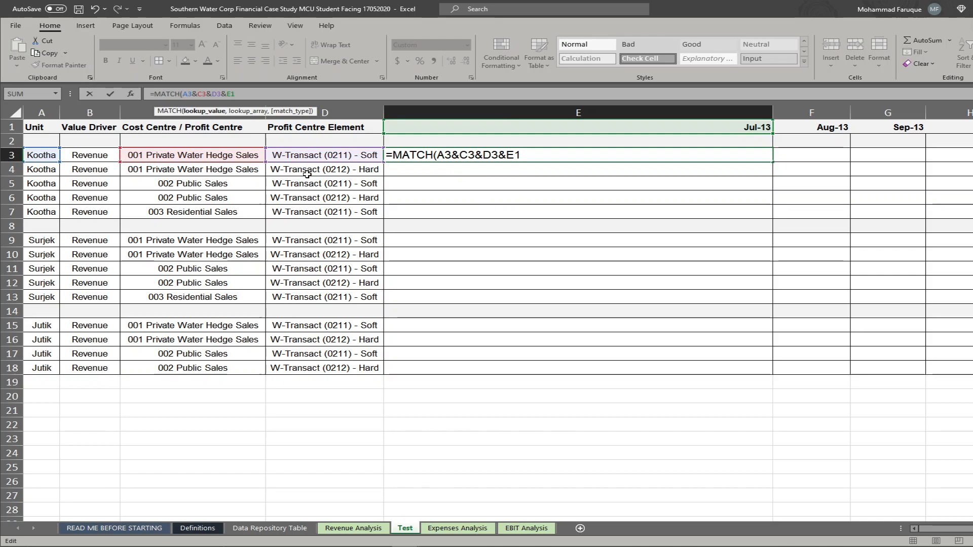
text(,)
Step: Build the lookup array from the Data Repository Table's Unit column $C:$C joined with & to its Cost Centre column $G:$G, both as absolute references
click(283, 527)
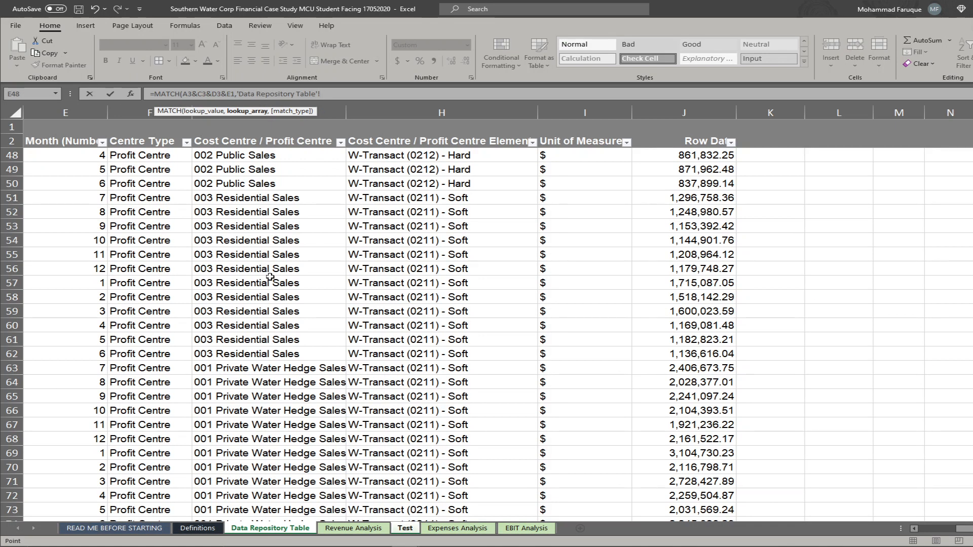
drag(964, 528, 923, 529)
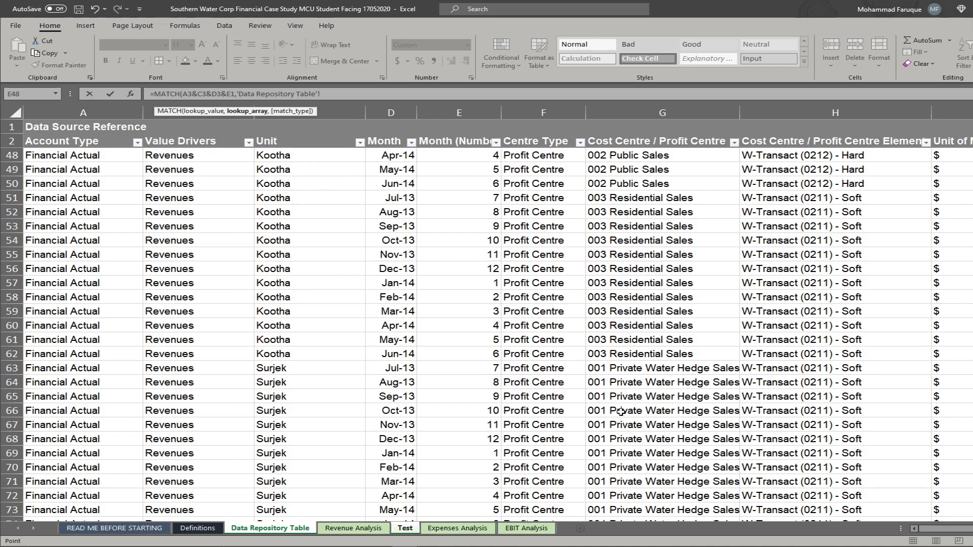
click(335, 112)
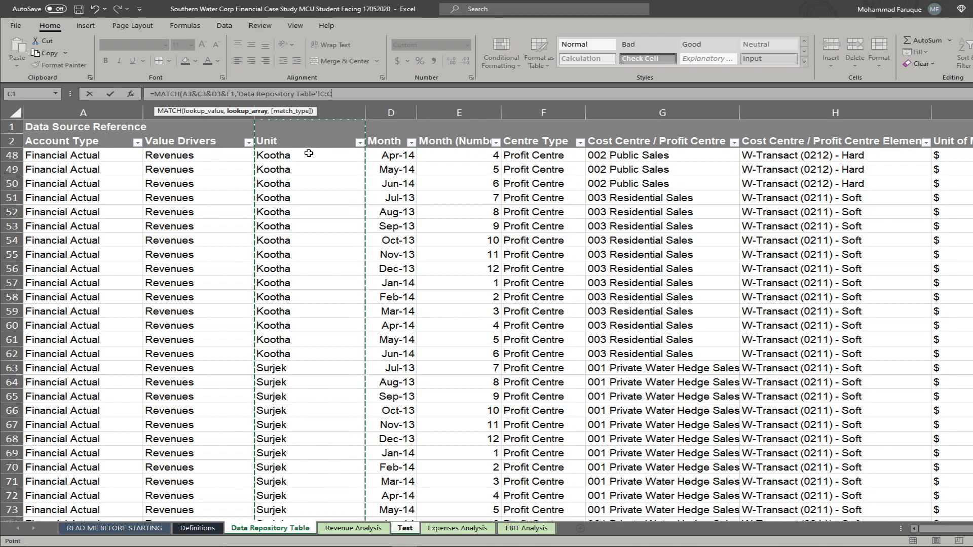
key(F4)
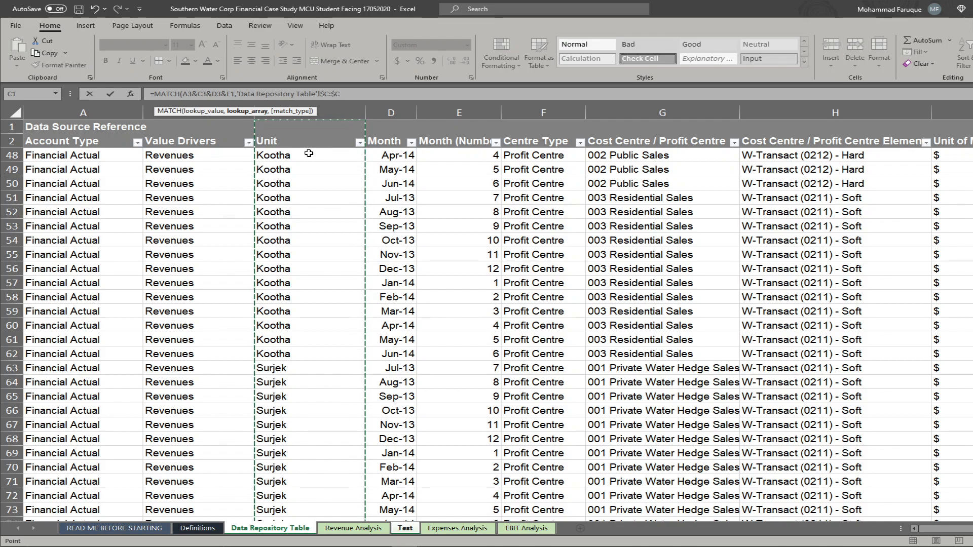
text(&)
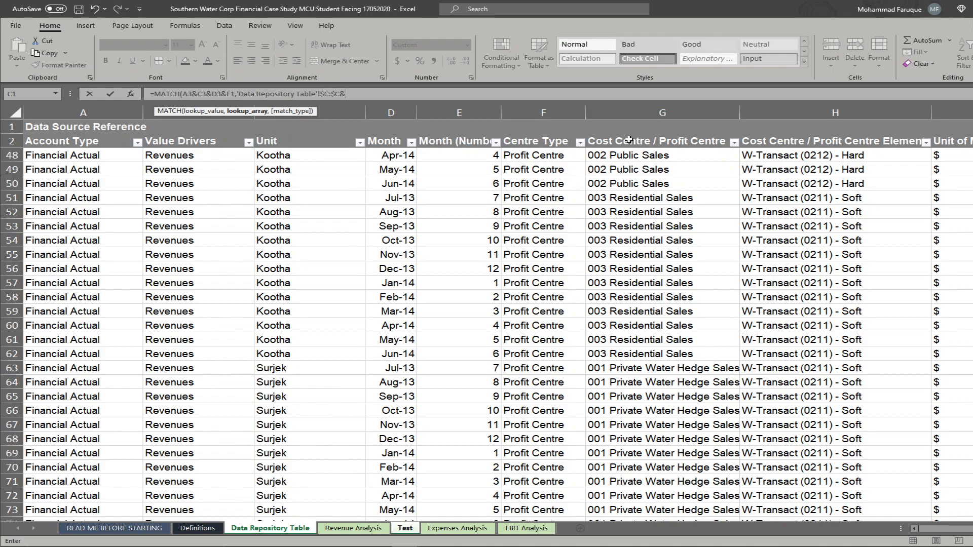
click(682, 113)
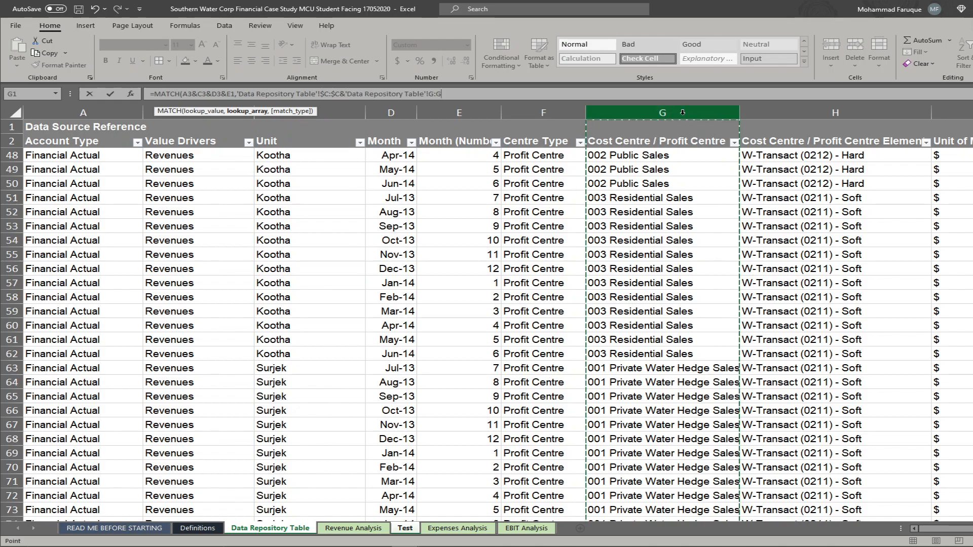
key(F4)
Step: Extend the MATCH lookup array with the absolute element column $H:$H and Month column $D:$D, joined with &
text(&)
click(845, 109)
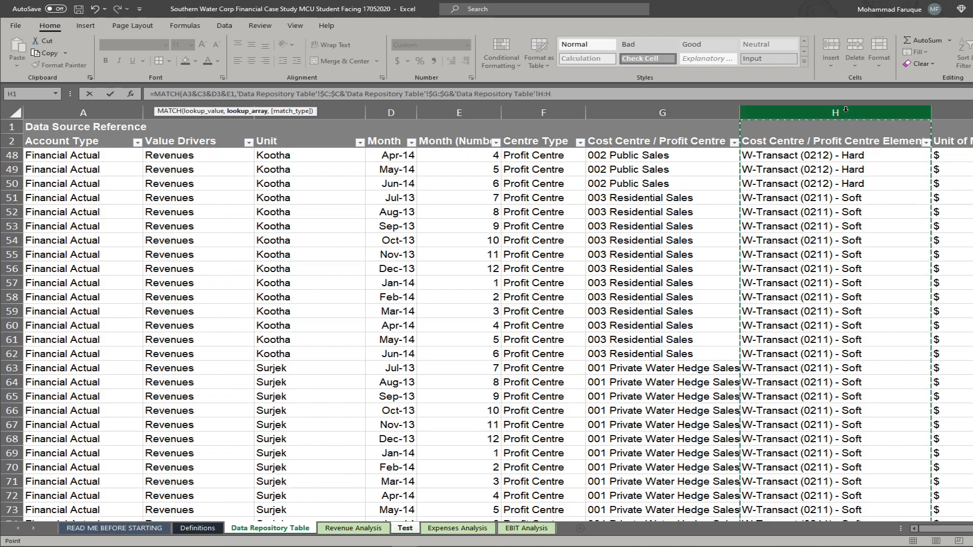
key(F4)
text(&)
mouse_move(935, 529)
mouse_down()
mouse_move(958, 529)
mouse_move(924, 529)
mouse_up()
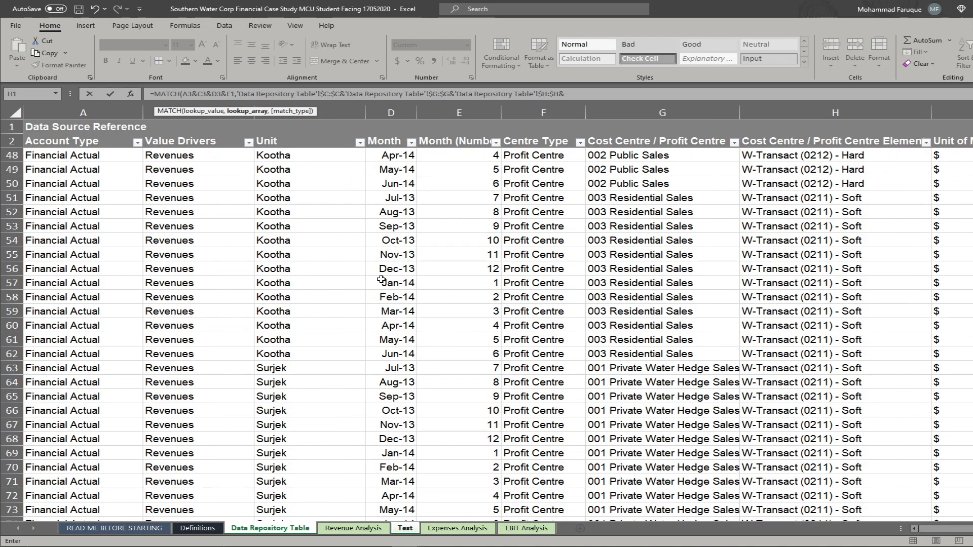
click(392, 109)
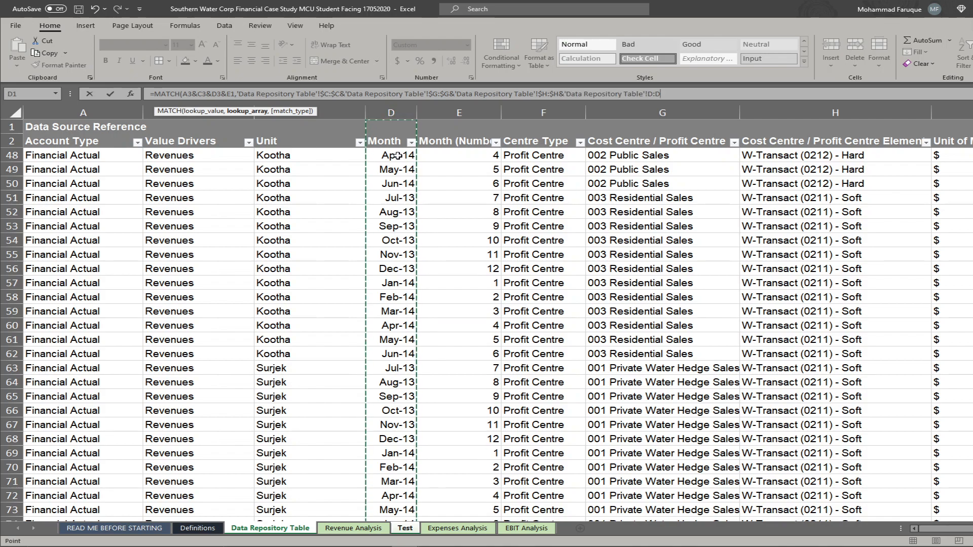
key(F4)
Step: Set the match type to 0 - Exact match, close the MATCH bracket and enter the formula in E3
text(,)
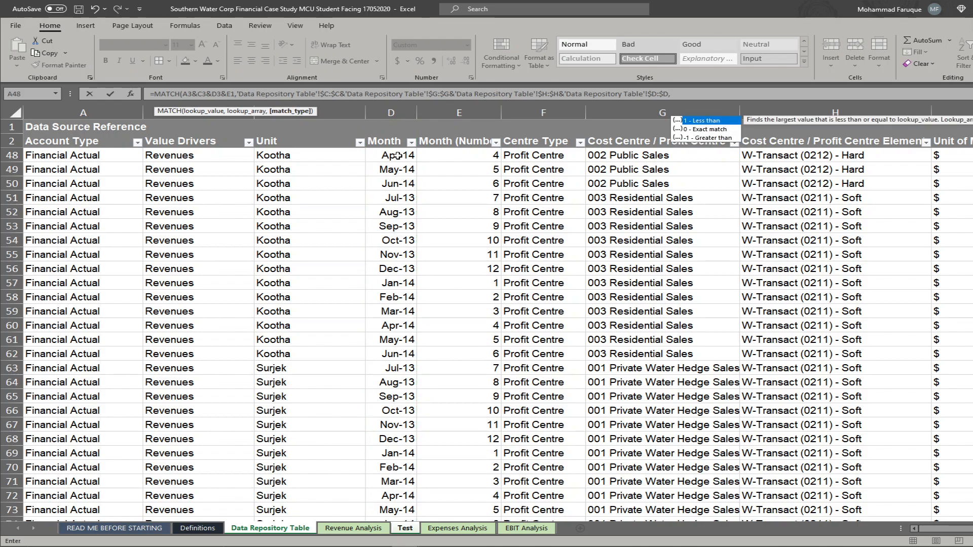
click(693, 129)
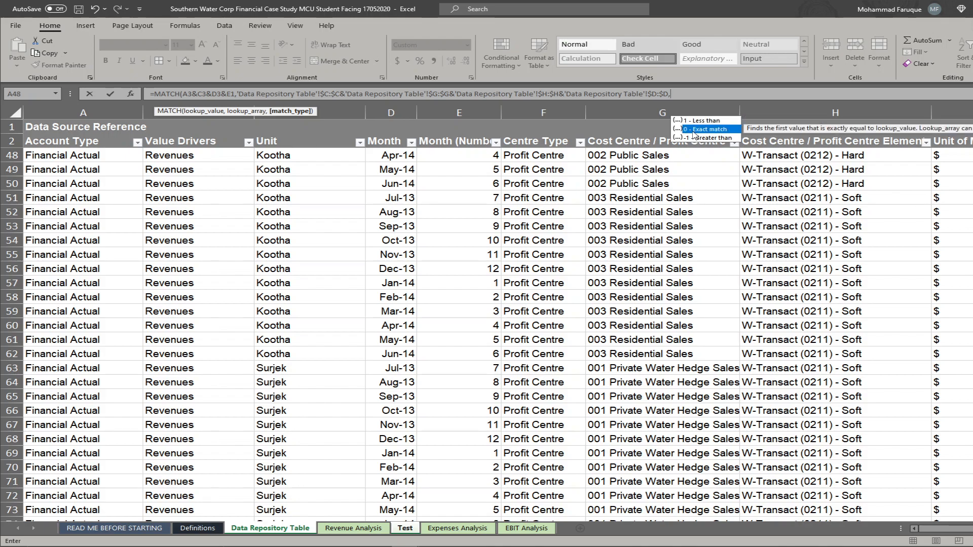
double_click(693, 130)
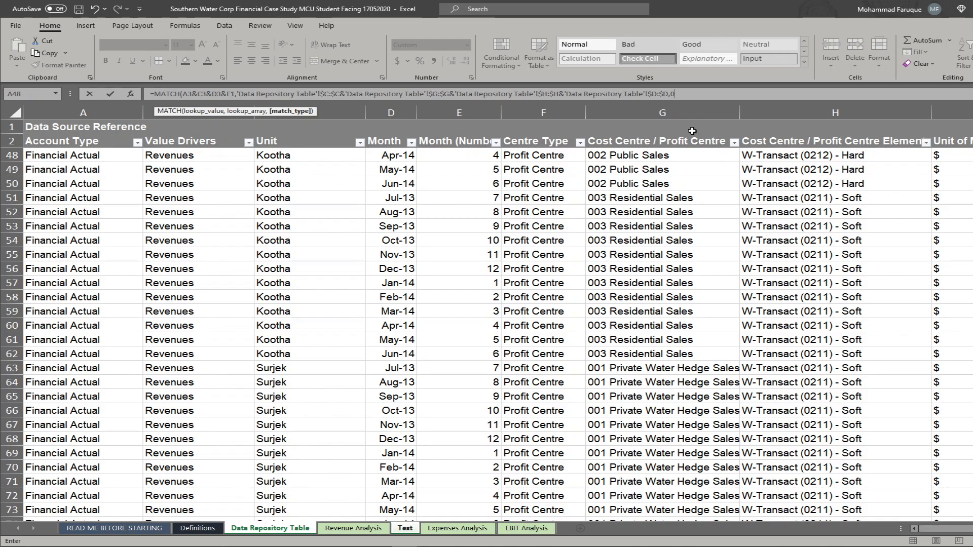
text())
key(Return)
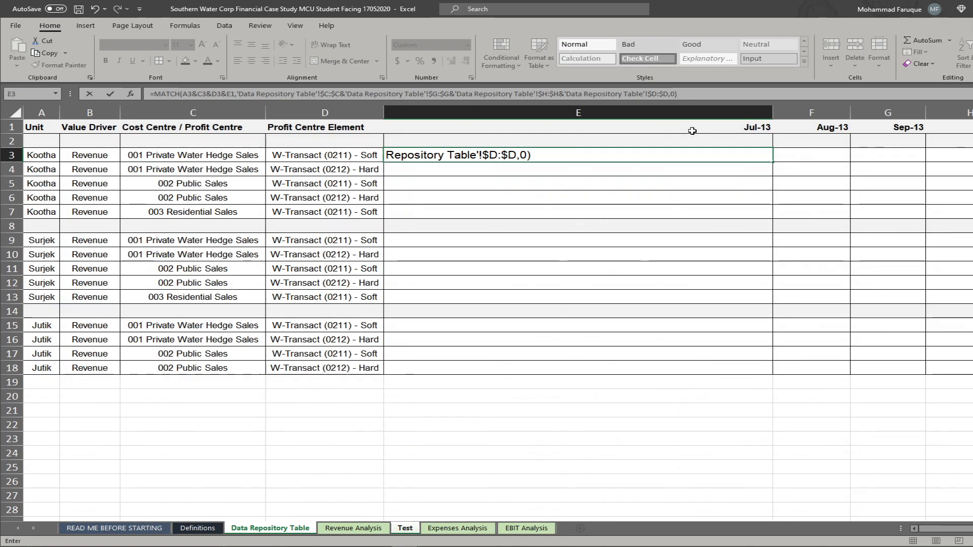
click(588, 159)
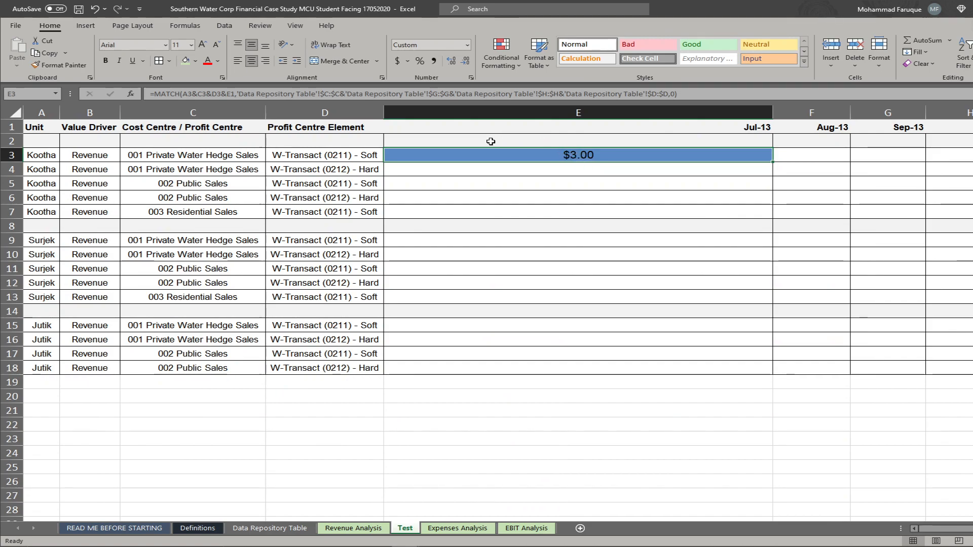
drag(510, 159, 970, 368)
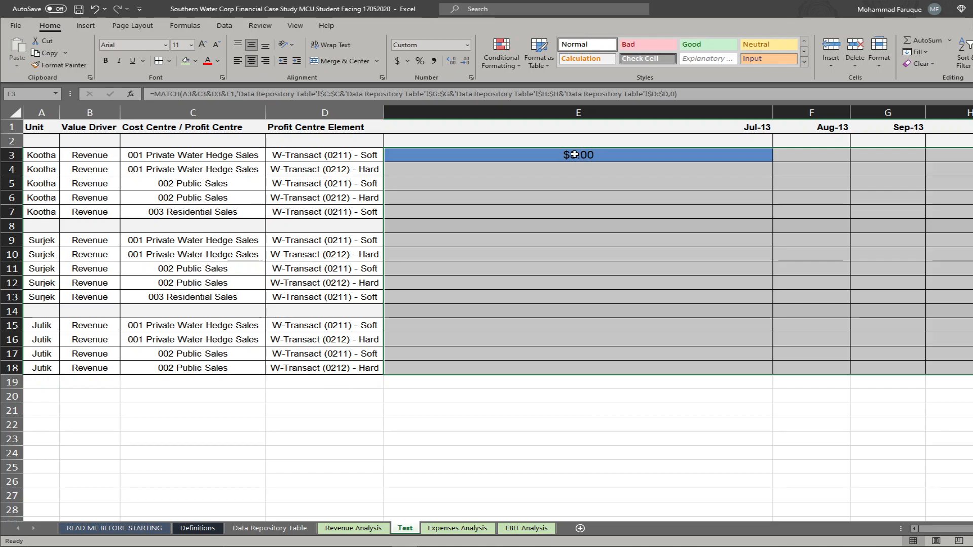
Step: Nest the E3 MATCH formula inside INDEX as the row number, leaving an empty array argument before it
click(578, 155)
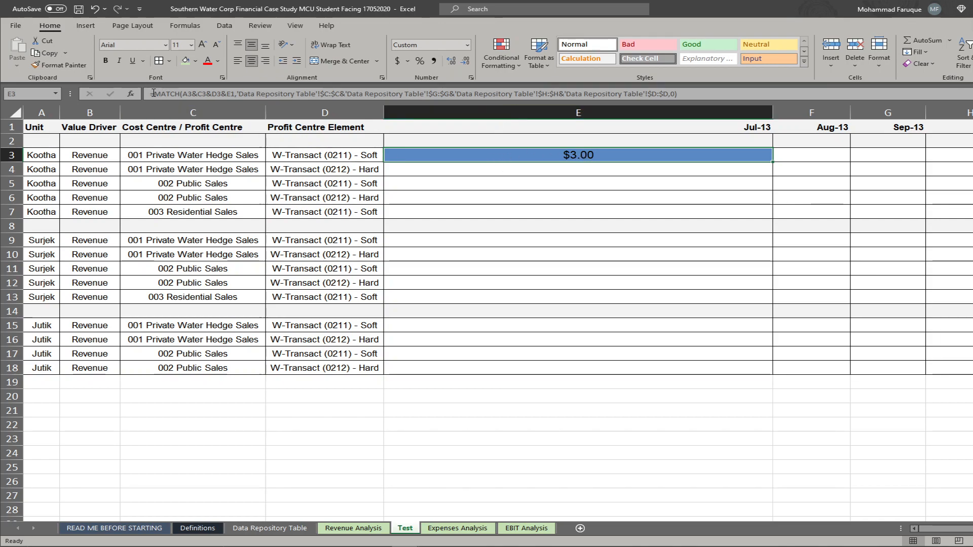
key(F2)
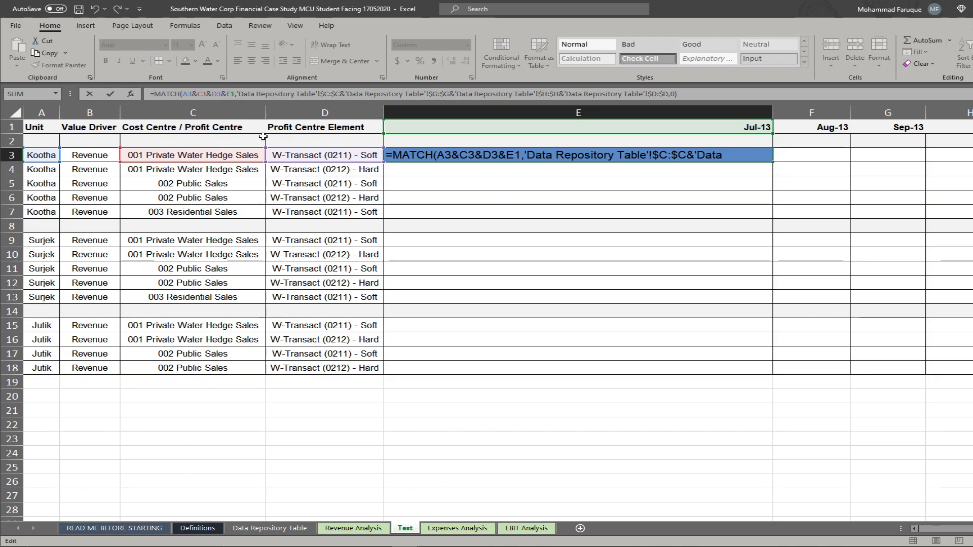
text(INDEX()
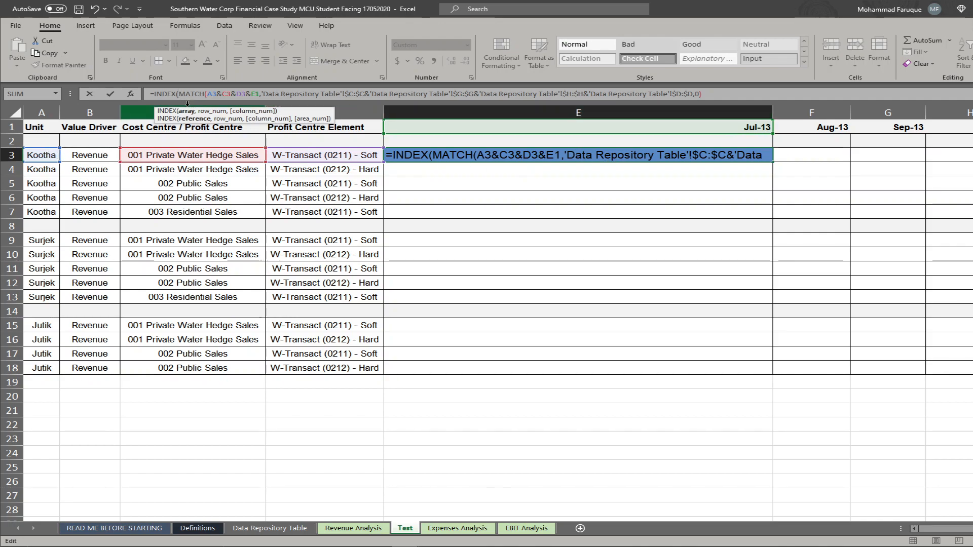
text(,)
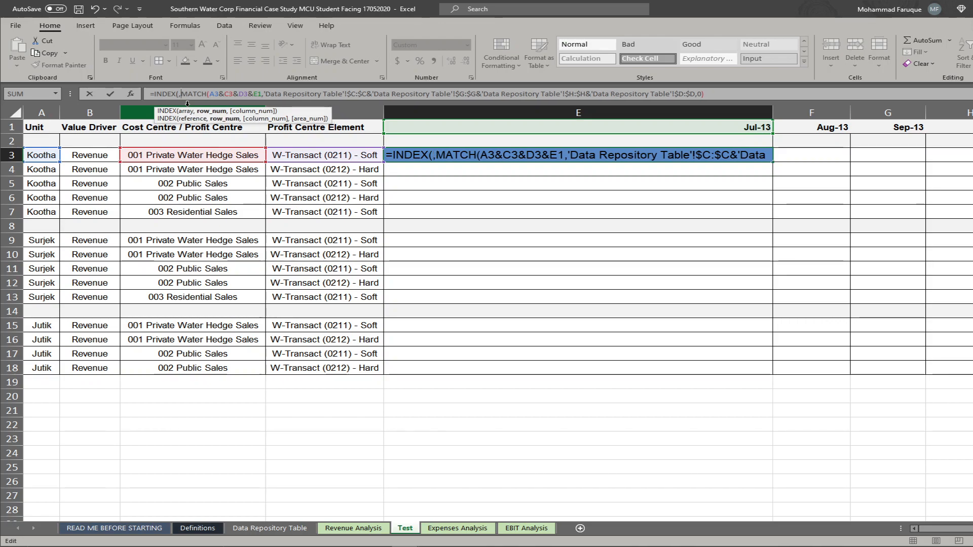
key(Left)
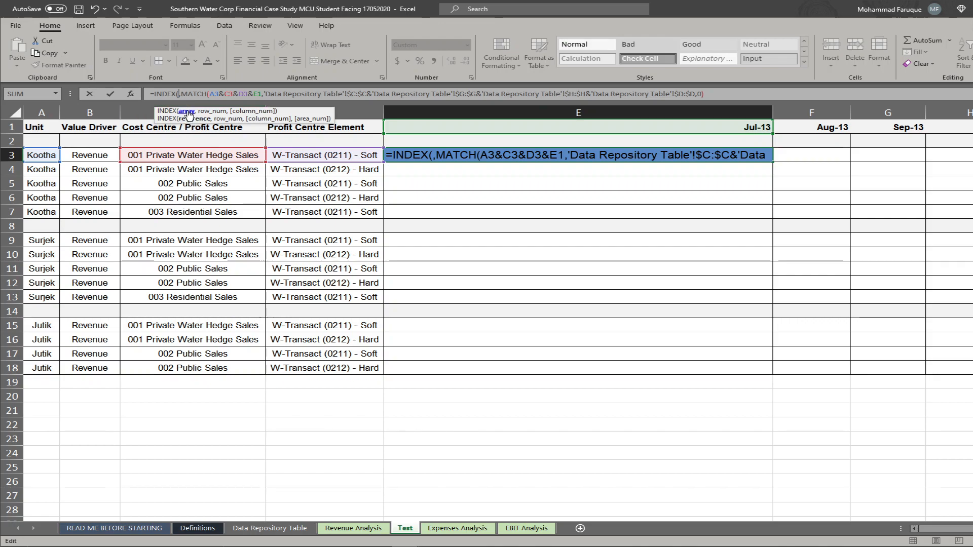
Step: Set the INDEX array to the Data Repository Table's column J as the absolute reference $J:$J
click(269, 528)
drag(970, 528, 972, 528)
click(837, 113)
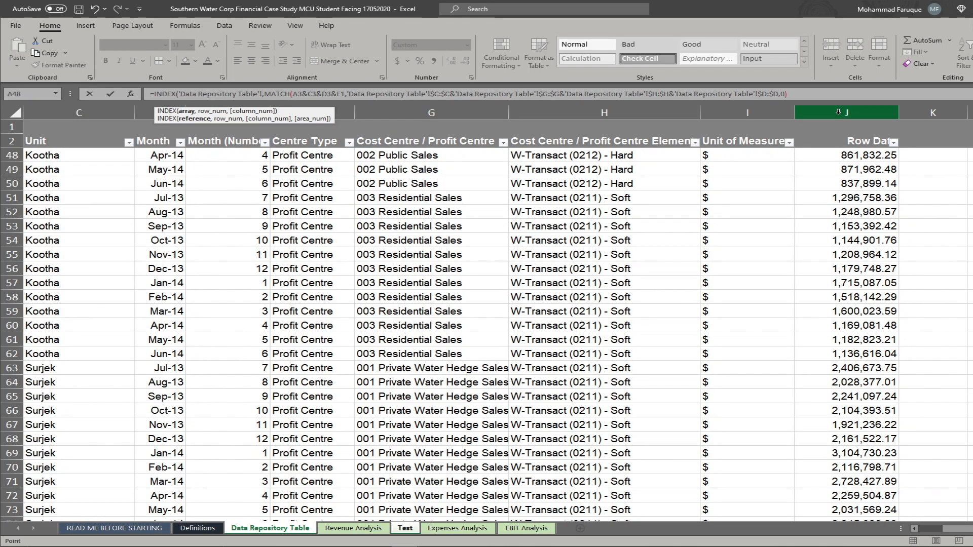
click(838, 112)
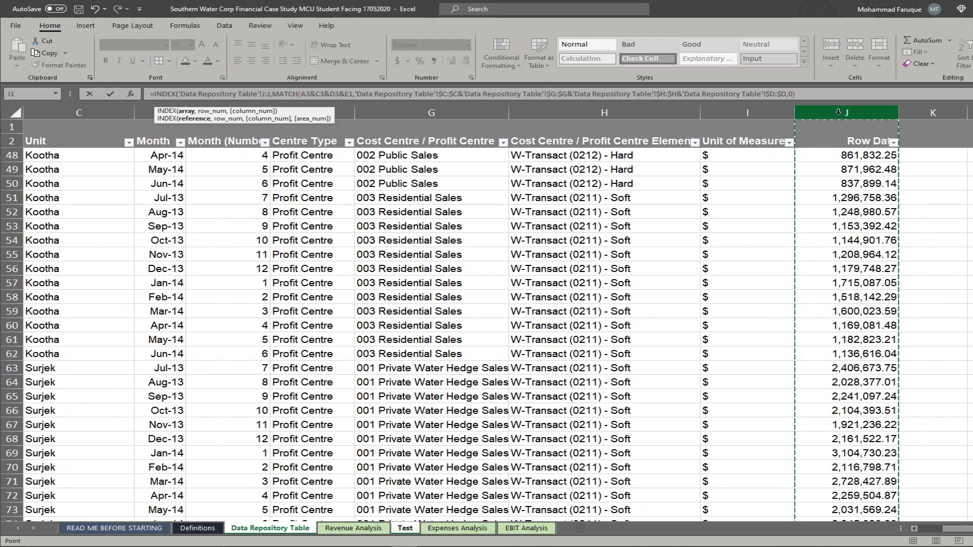
key(F4)
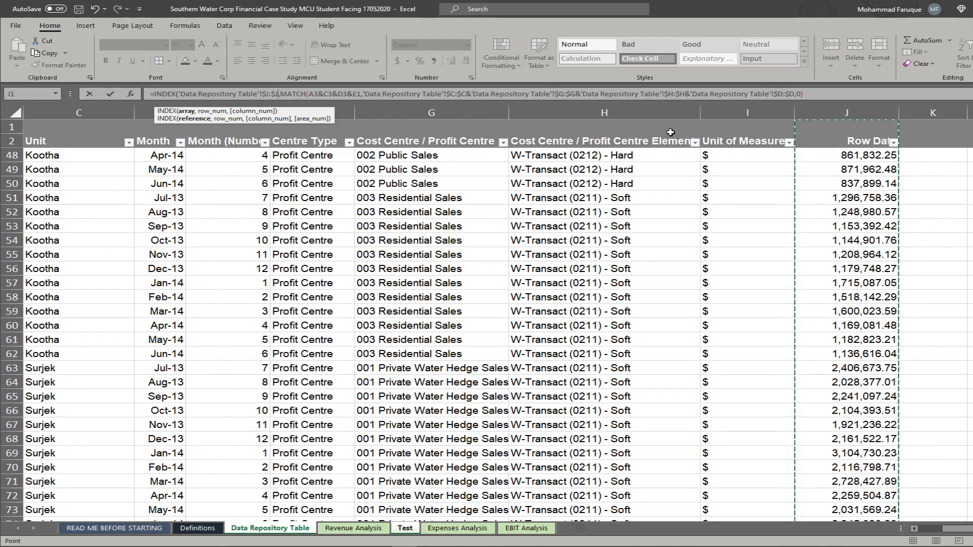
Step: Set the INDEX column number to 1, close the bracket and commit E3 as an array formula
click(819, 93)
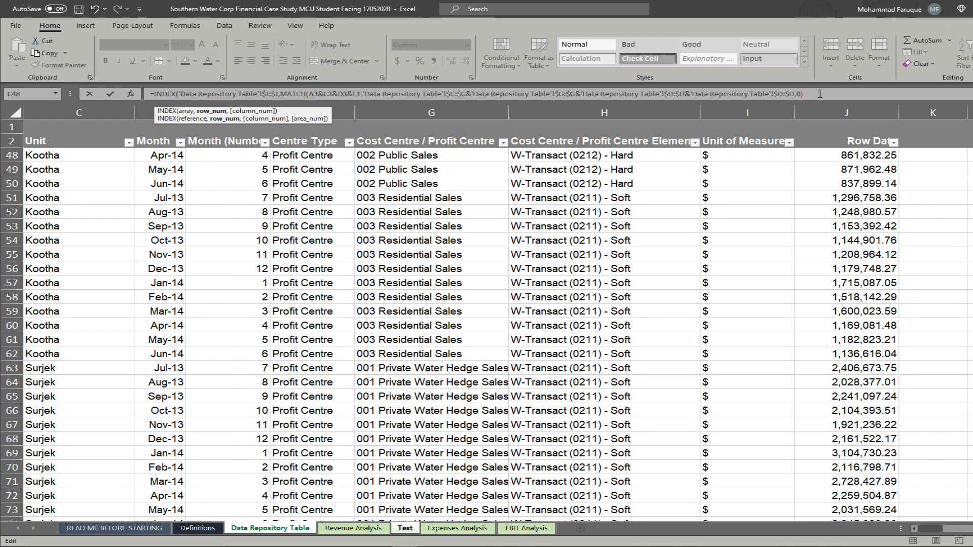
text(,1)
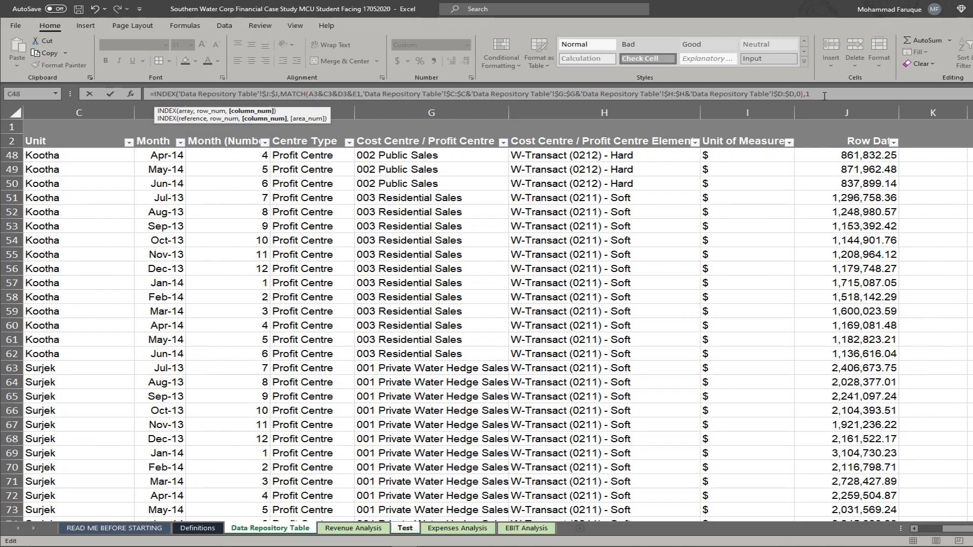
text())
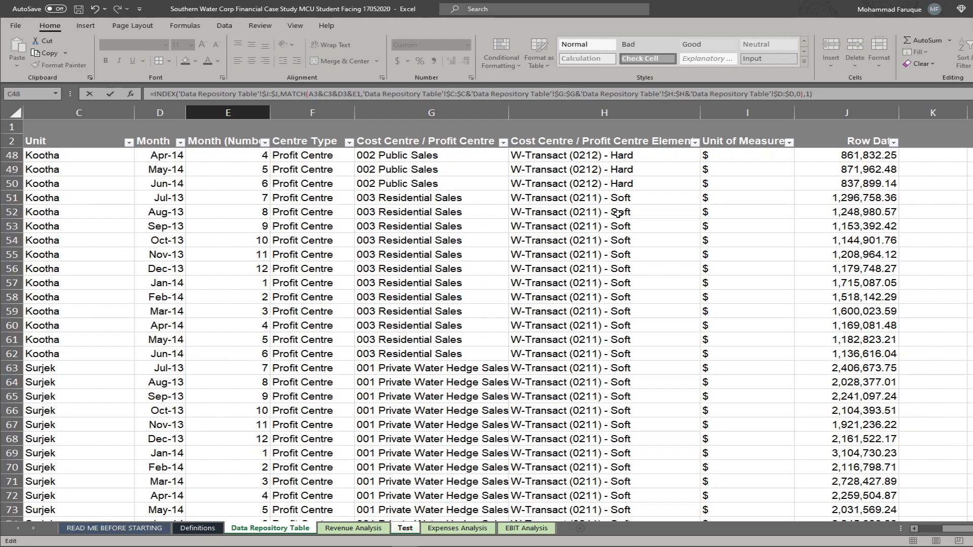
key(ctrl+shift+Return)
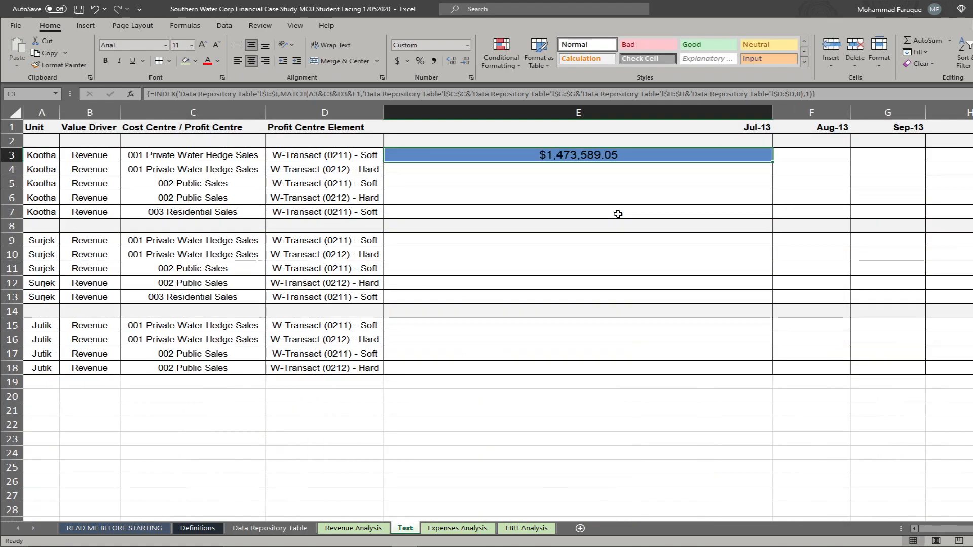